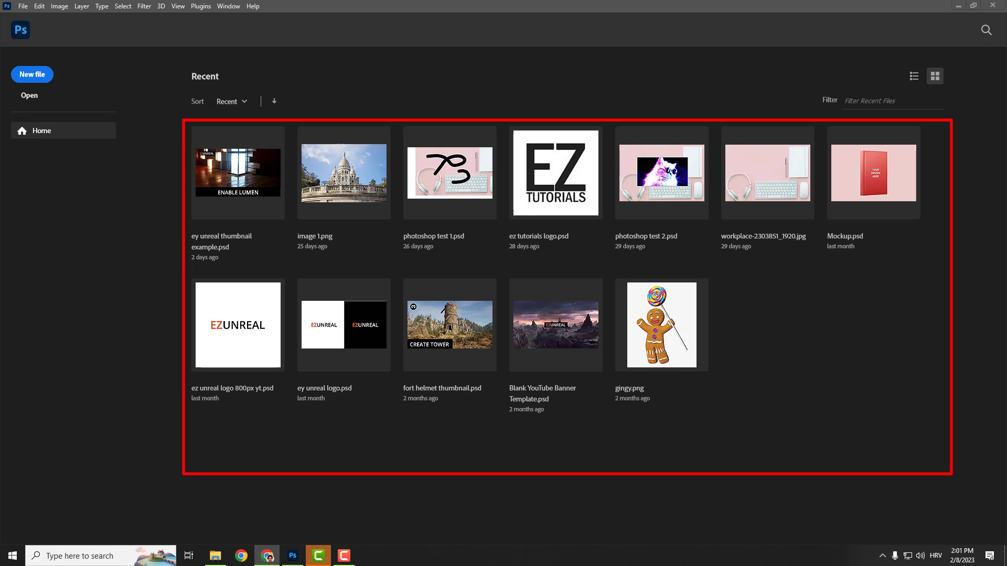
# Create a new Web Large 1920×1080 px, 72 ppi document with an artboard
pyautogui.click(32, 99)
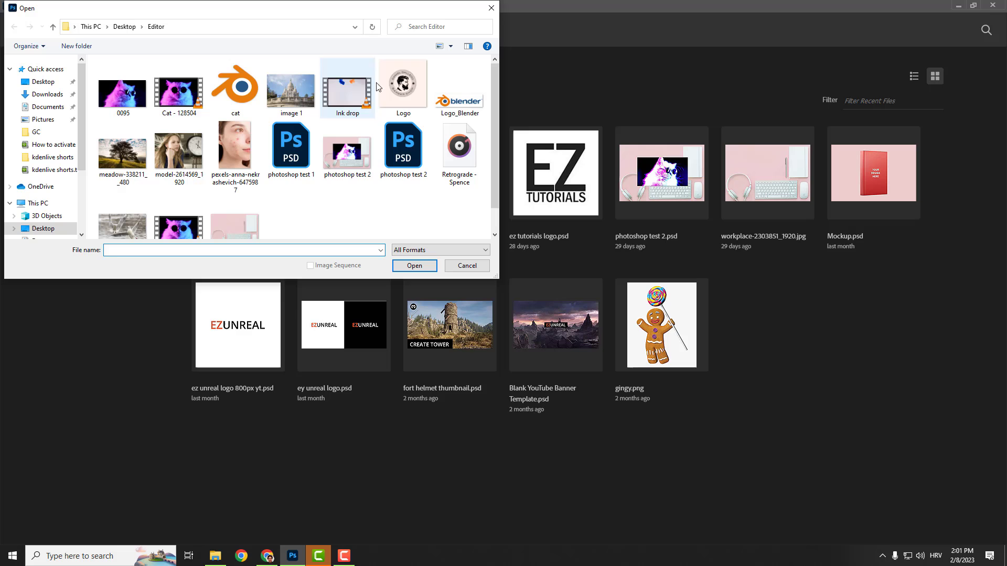
pyautogui.click(493, 8)
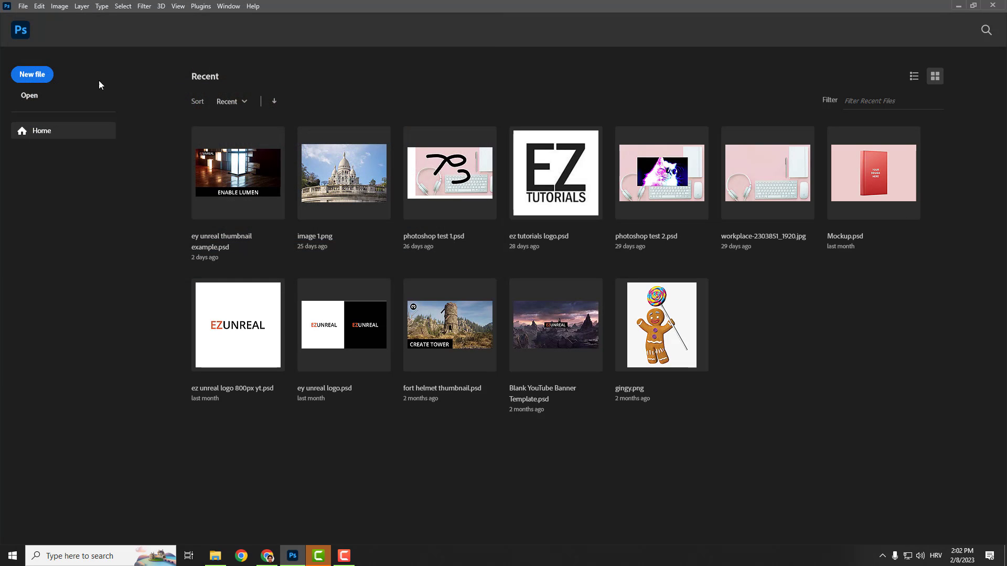
pyautogui.click(42, 79)
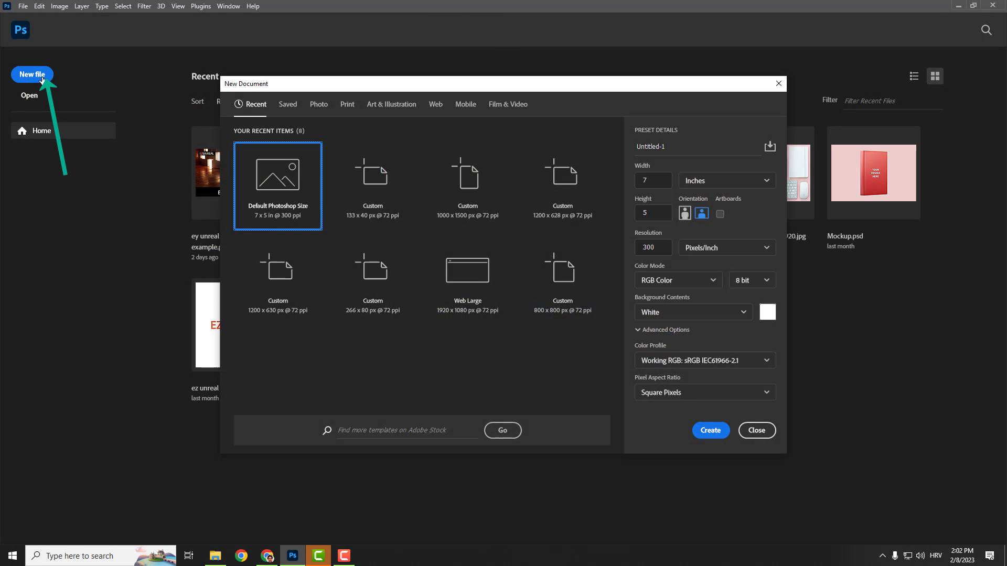
pyautogui.click(289, 105)
pyautogui.click(321, 105)
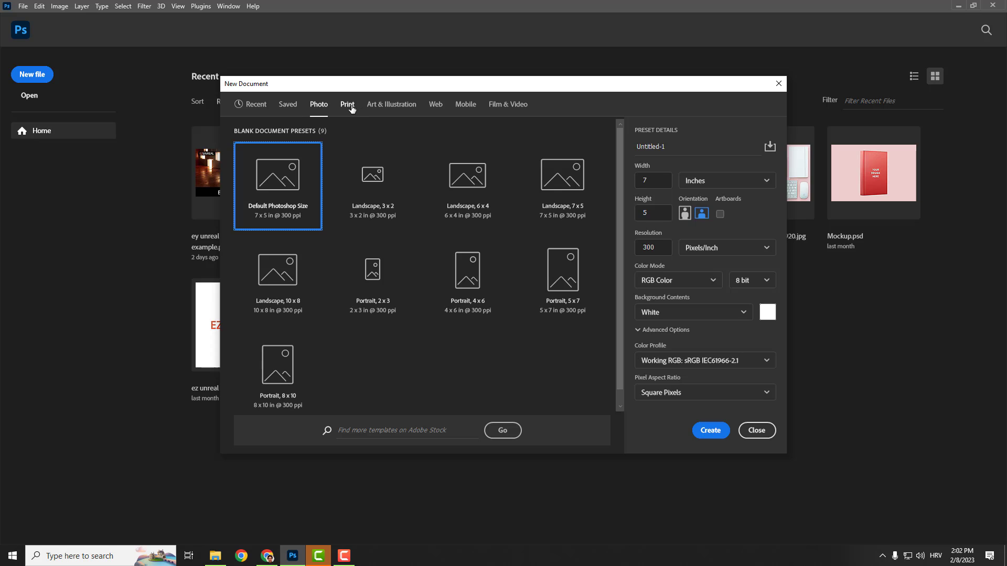
pyautogui.click(347, 104)
pyautogui.click(393, 108)
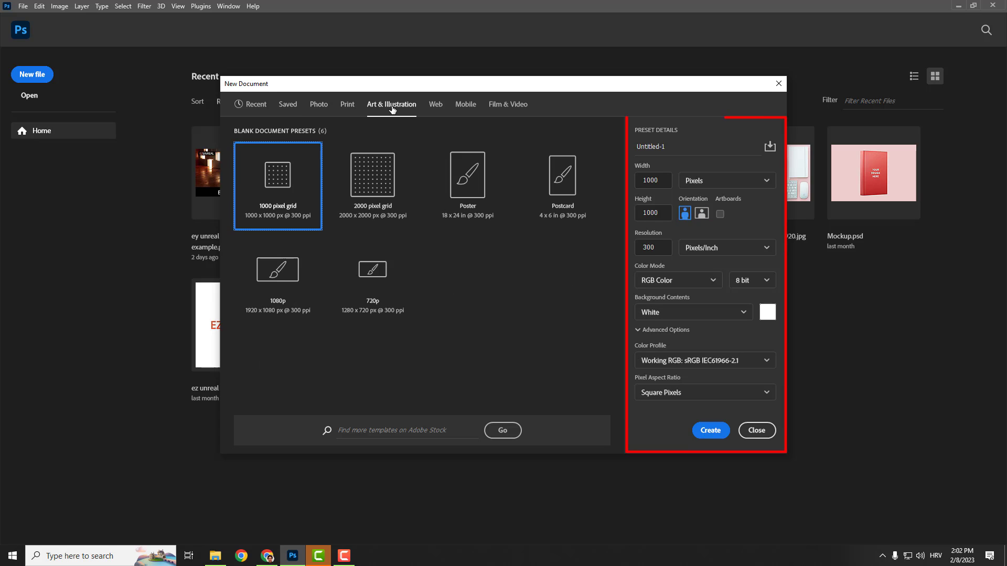
pyautogui.click(710, 430)
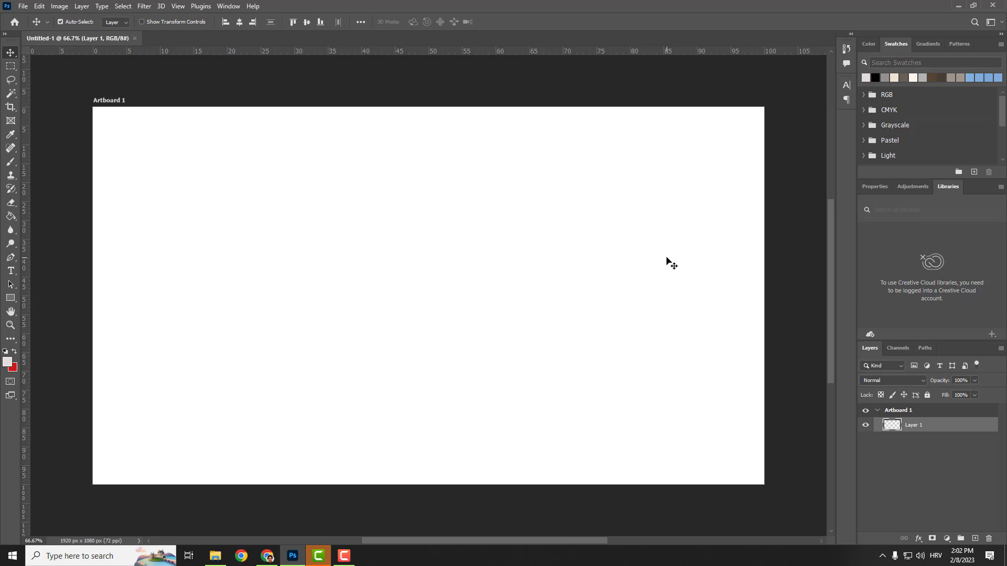
# Reset the panels with Window > Workspace > Reset Essentials
pyautogui.click(227, 6)
pyautogui.moveTo(239, 28)
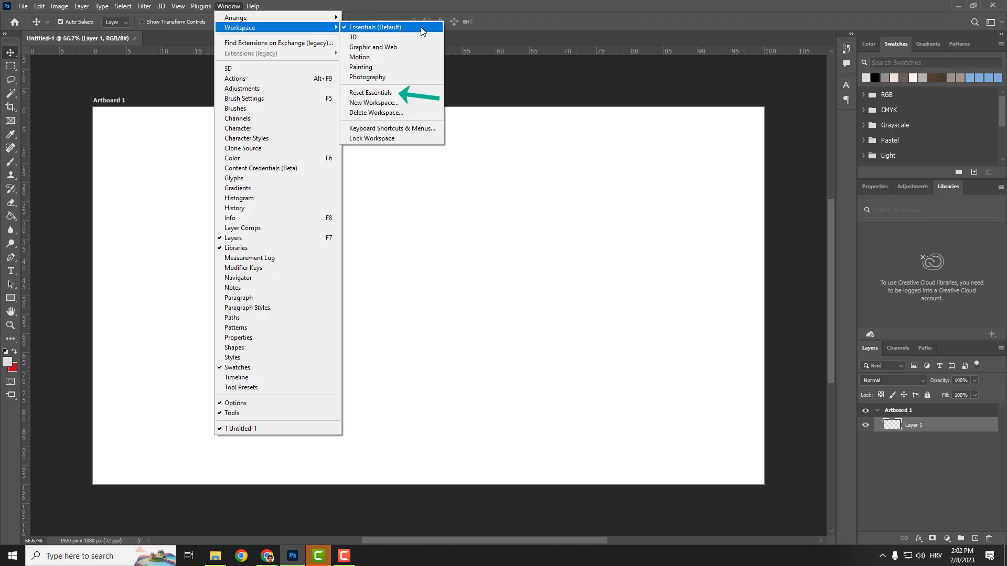
pyautogui.click(430, 92)
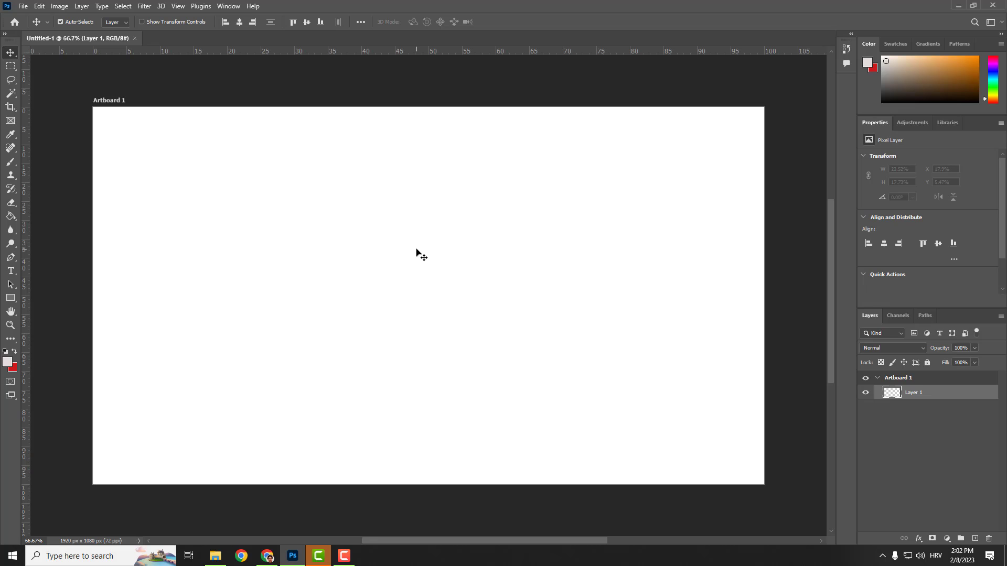
pyautogui.scroll(-1, 417, 250)
pyautogui.scroll(-2, 416, 251)
pyautogui.scroll(3, 417, 255)
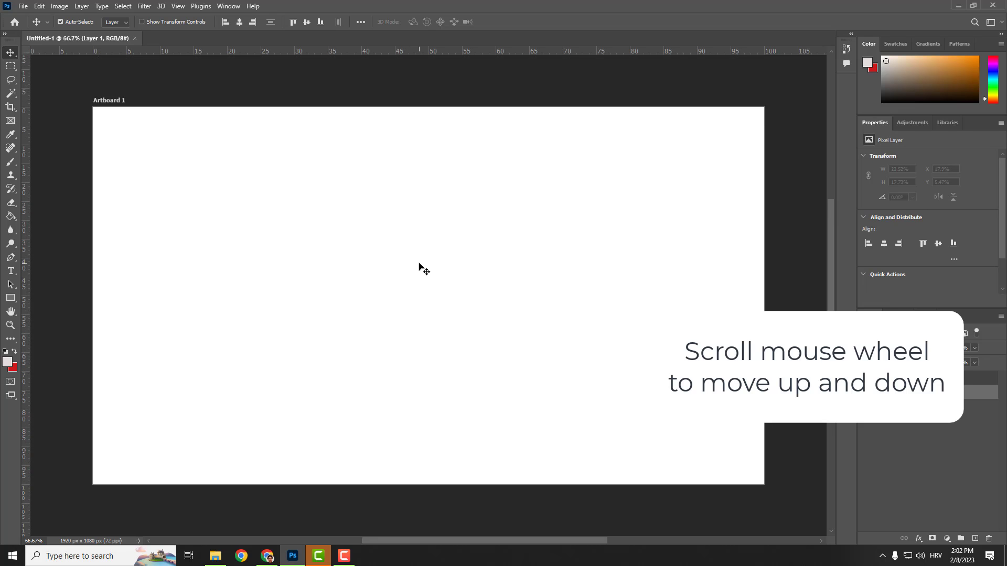
pyautogui.scroll(2, 419, 261)
pyautogui.scroll(-3, 419, 264)
pyautogui.scroll(3, 418, 264)
pyautogui.scroll(-1, 419, 264)
pyautogui.scroll(-1, 449, 273)
pyautogui.scroll(-3, 450, 272)
pyautogui.scroll(-4, 448, 274)
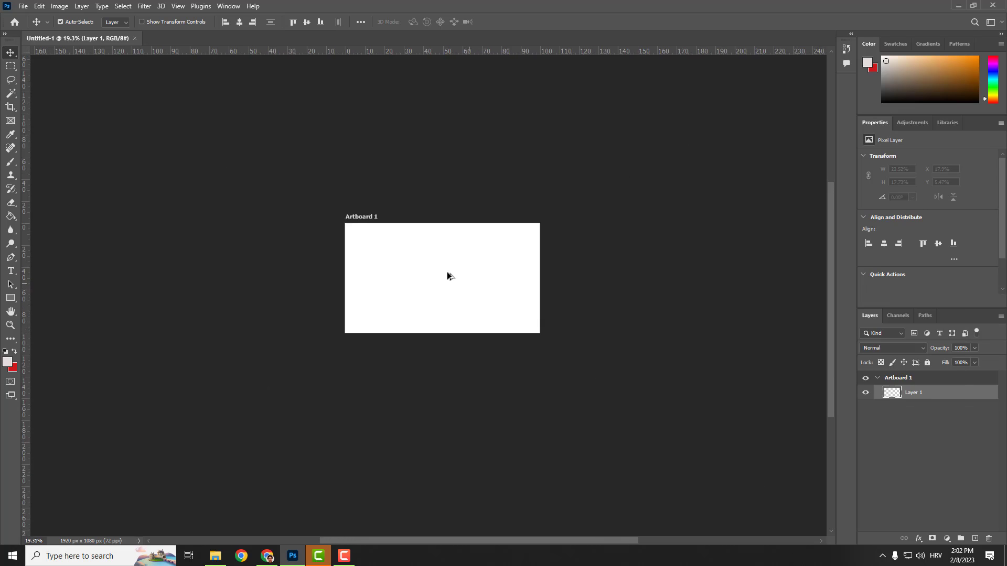
pyautogui.scroll(-2, 447, 271)
pyautogui.scroll(2, 448, 271)
pyautogui.scroll(1, 447, 271)
pyautogui.scroll(2, 447, 272)
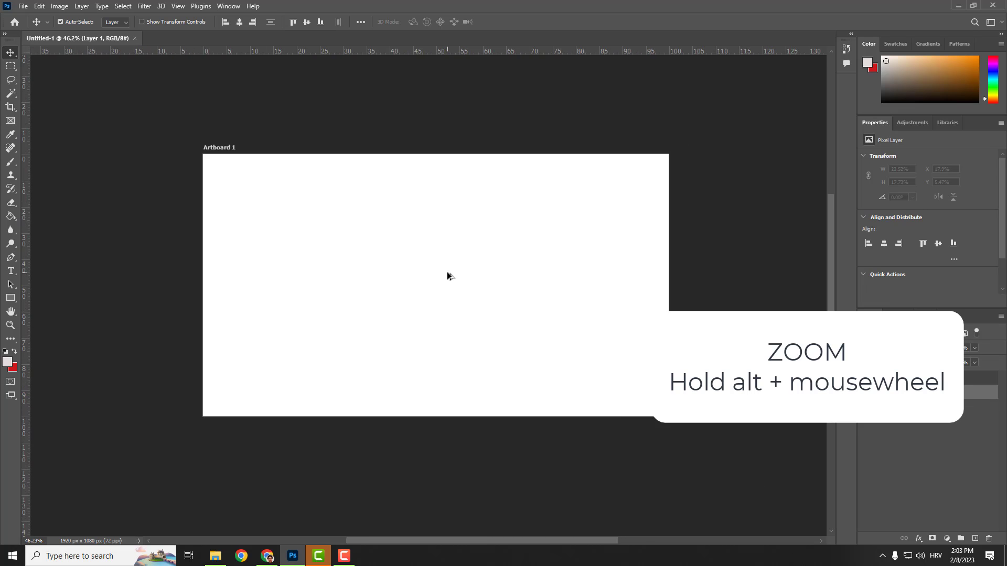
pyautogui.scroll(1, 447, 275)
pyautogui.scroll(-1, 446, 275)
pyautogui.scroll(1, 448, 275)
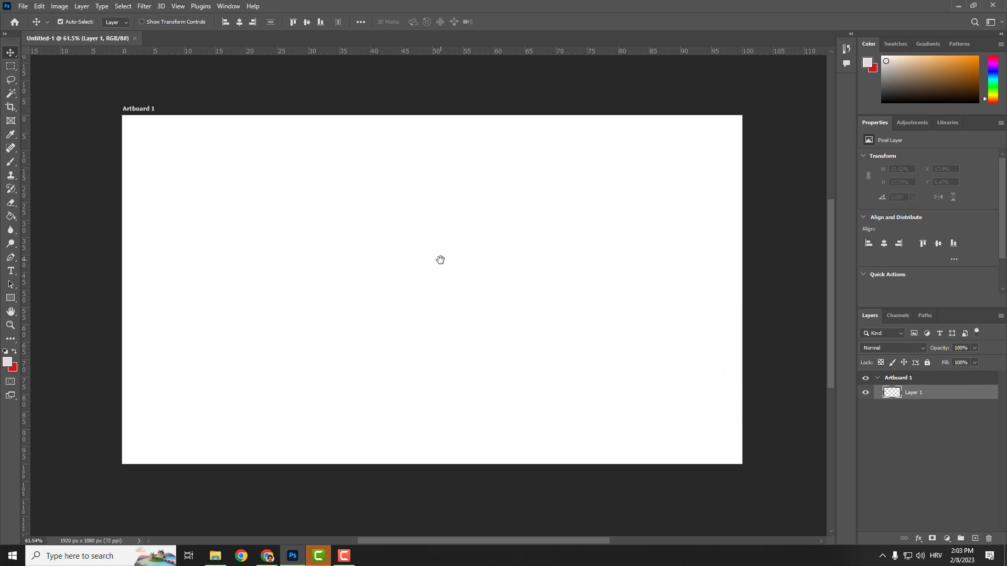
pyautogui.moveTo(439, 266)
pyautogui.mouseDown()
pyautogui.moveTo(621, 185)
pyautogui.moveTo(292, 215)
pyautogui.moveTo(442, 250)
pyautogui.moveTo(386, 394)
pyautogui.moveTo(437, 231)
pyautogui.moveTo(407, 294)
pyautogui.mouseUp()
pyautogui.scroll(-2, 442, 248)
pyautogui.scroll(-2, 441, 263)
pyautogui.scroll(2, 468, 286)
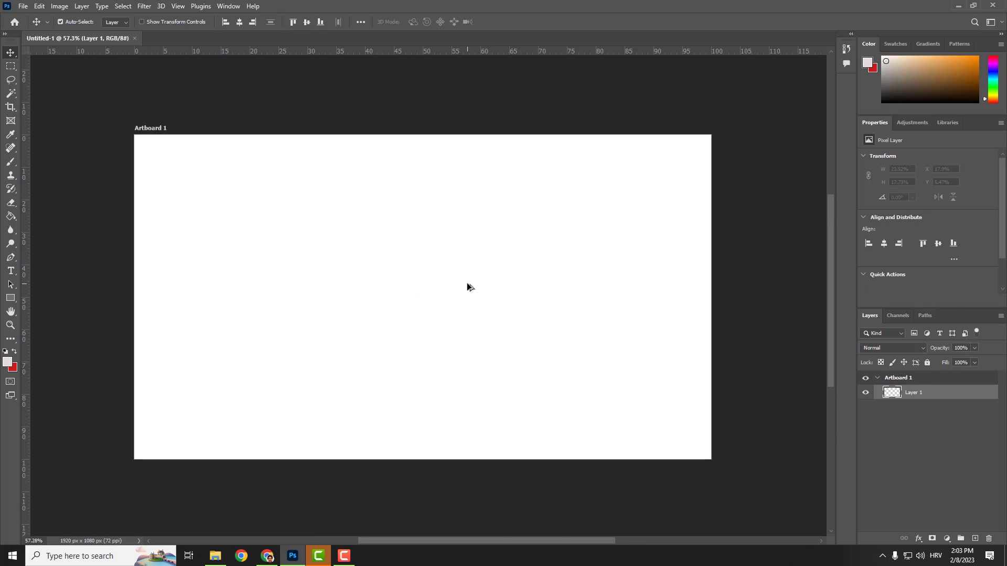
# Paint light grey strokes with the Brush tool, enlarging it to 306 px
pyautogui.click(12, 163)
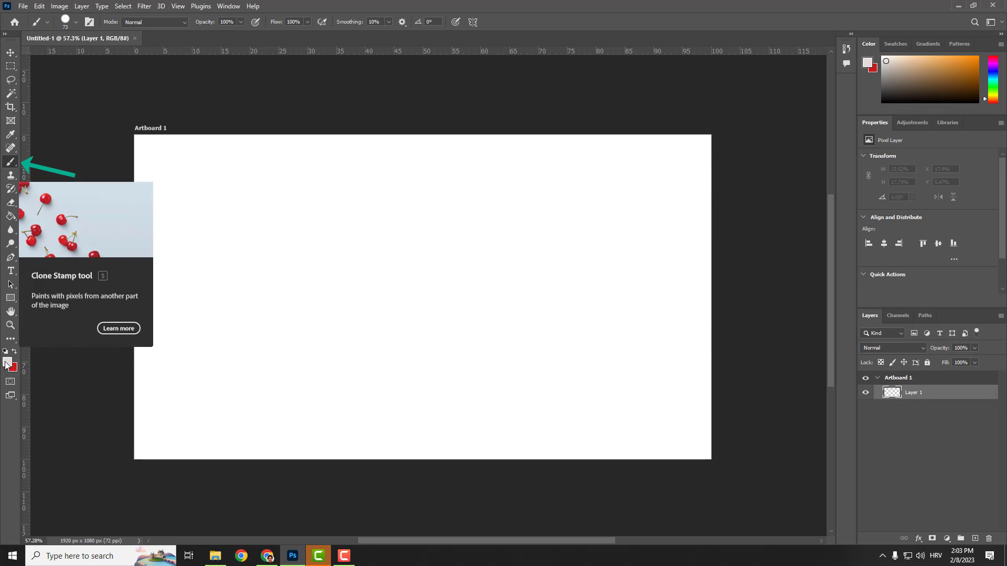
pyautogui.moveTo(286, 236); pyautogui.dragTo(621, 366)
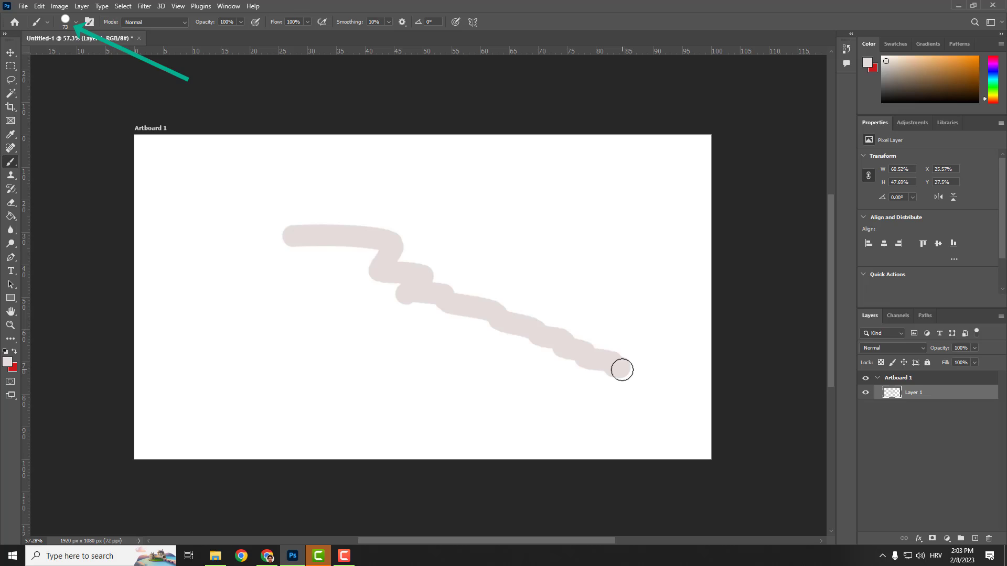
pyautogui.click(76, 22)
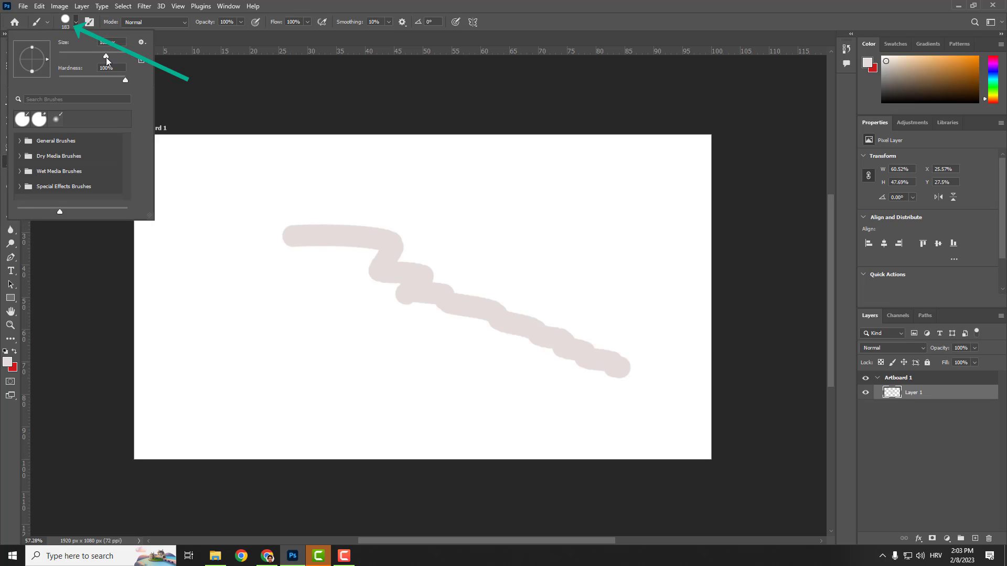
pyautogui.moveTo(107, 57); pyautogui.dragTo(113, 58)
pyautogui.click(502, 233)
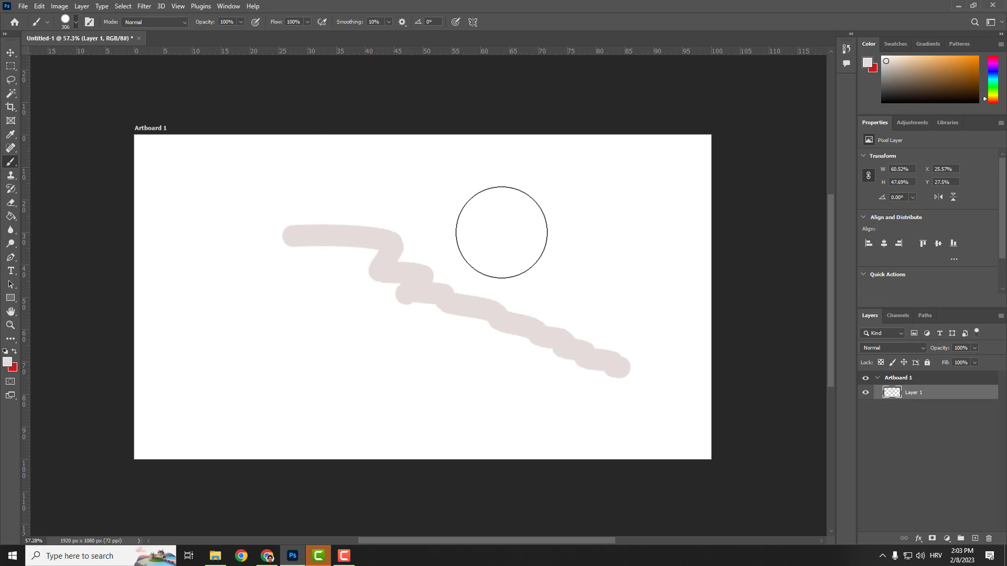
pyautogui.moveTo(502, 232)
pyautogui.mouseDown()
pyautogui.moveTo(323, 297)
pyautogui.moveTo(496, 268)
pyautogui.mouseUp()
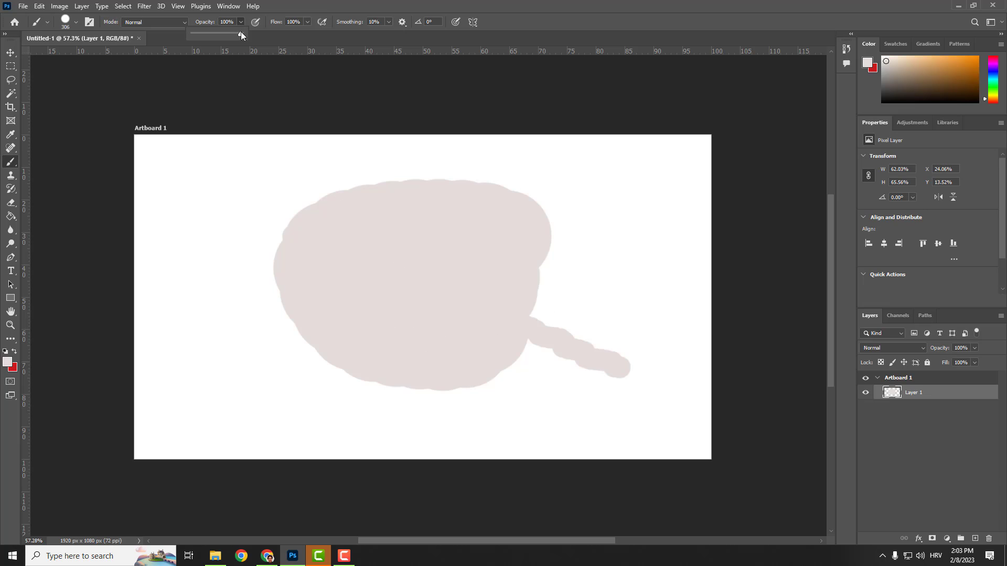
# Paint a faint stroke at 14% opacity and a darker one at 77%
pyautogui.moveTo(241, 34); pyautogui.dragTo(196, 34)
pyautogui.moveTo(189, 181)
pyautogui.mouseDown()
pyautogui.moveTo(185, 270)
pyautogui.moveTo(250, 216)
pyautogui.moveTo(239, 226)
pyautogui.mouseUp()
pyautogui.click(240, 22)
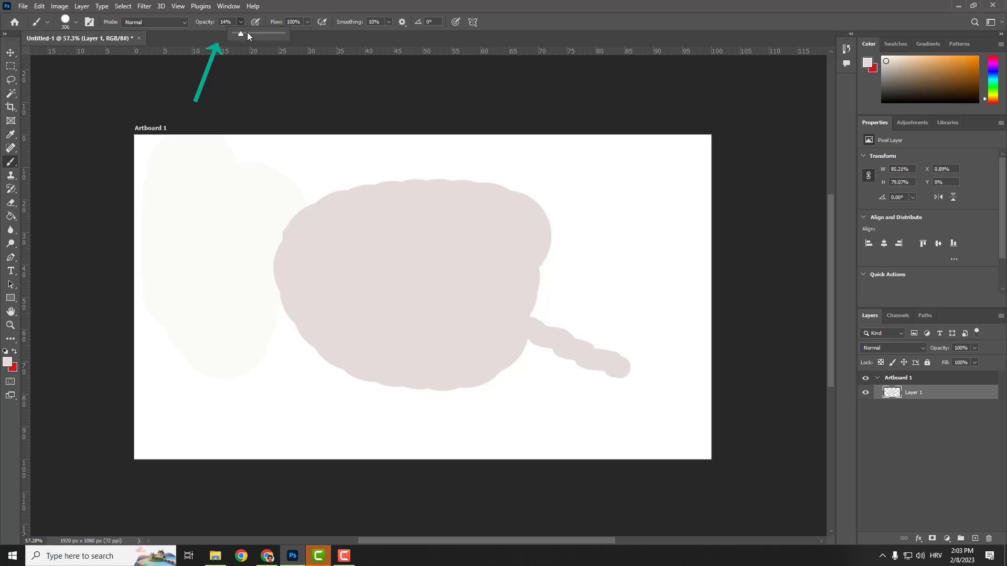
pyautogui.moveTo(247, 34); pyautogui.dragTo(273, 34)
pyautogui.moveTo(229, 177)
pyautogui.mouseDown()
pyautogui.moveTo(260, 250)
pyautogui.moveTo(280, 182)
pyautogui.moveTo(314, 263)
pyautogui.moveTo(554, 360)
pyautogui.moveTo(553, 249)
pyautogui.moveTo(613, 243)
pyautogui.mouseUp()
# Set the foreground colour to orange and paint an oval over the upper centre
pyautogui.click(7, 362)
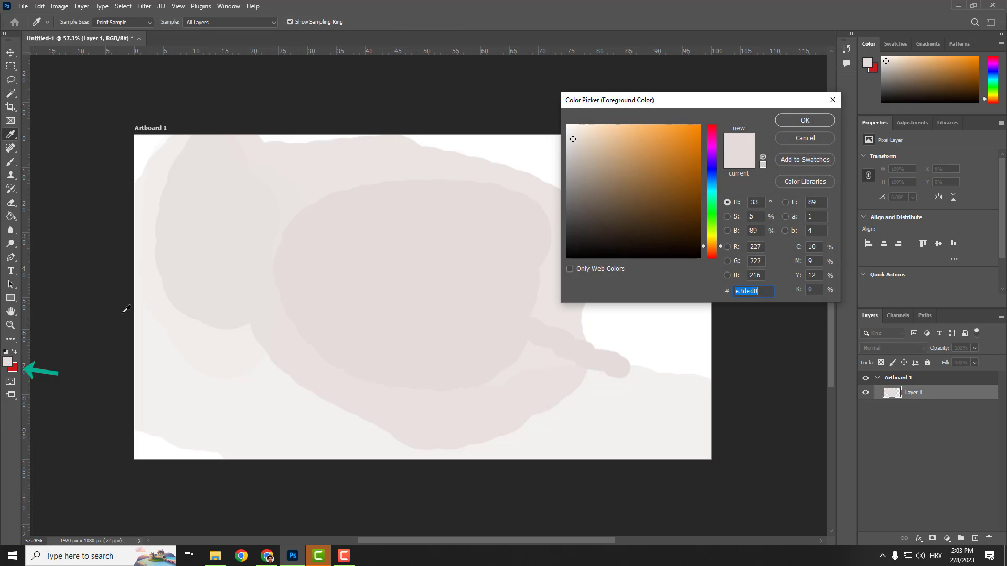
pyautogui.click(683, 141)
pyautogui.click(794, 120)
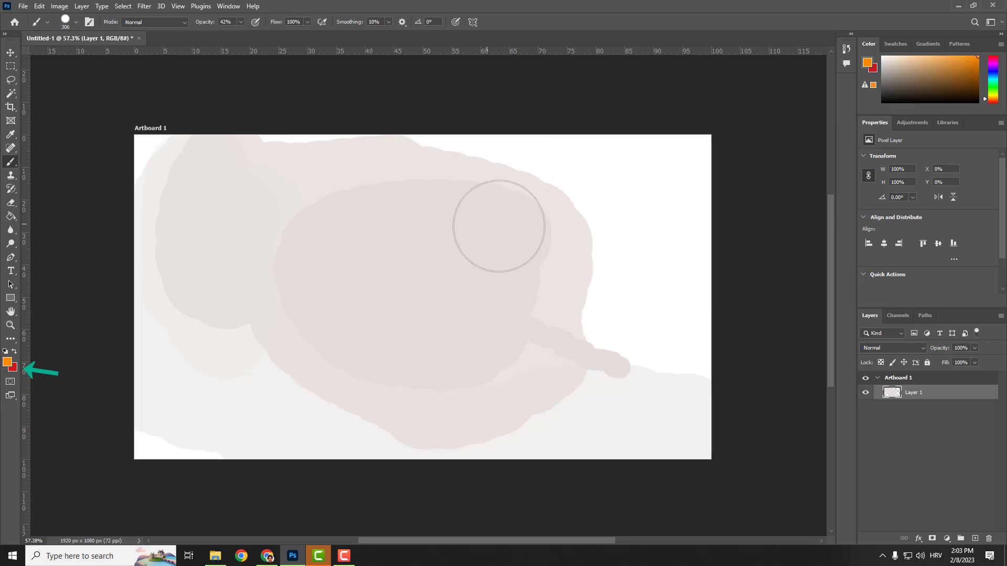
pyautogui.moveTo(499, 221)
pyautogui.mouseDown()
pyautogui.moveTo(319, 228)
pyautogui.moveTo(484, 263)
pyautogui.mouseUp()
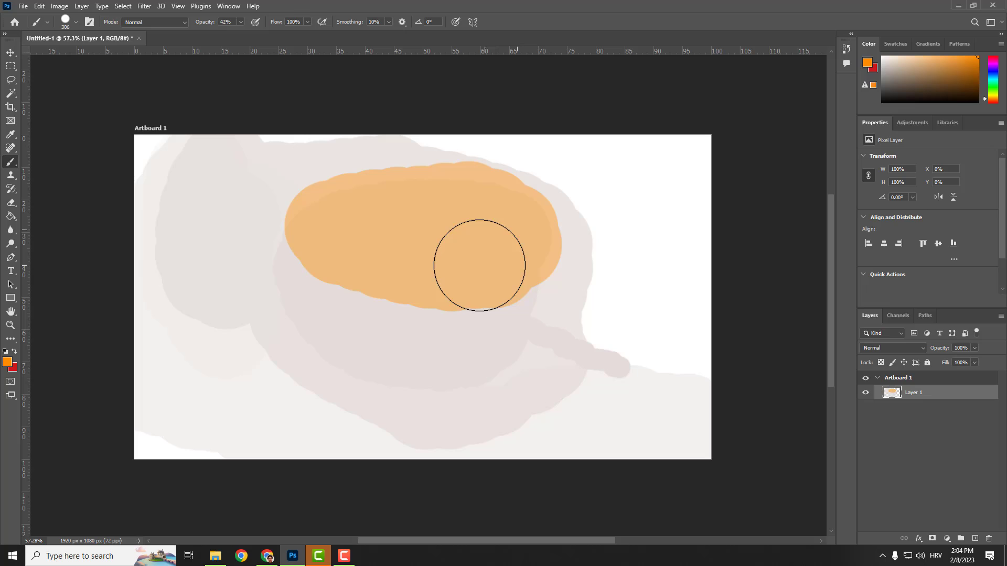
# Paint red and pink strokes, then undo all the painting back to blank white
pyautogui.press('x')
pyautogui.moveTo(417, 236); pyautogui.dragTo(523, 303)
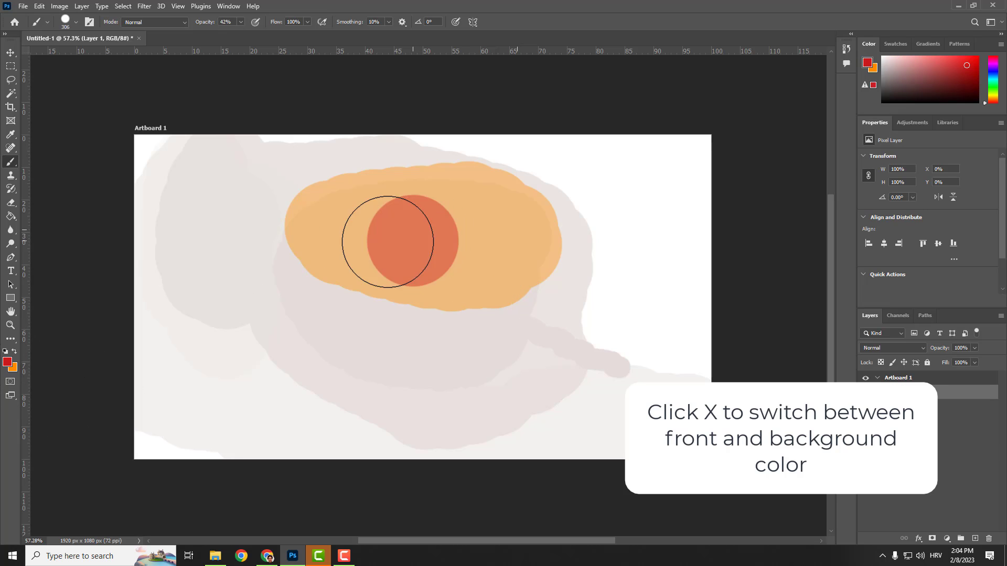
pyautogui.moveTo(427, 323)
pyautogui.mouseDown()
pyautogui.moveTo(483, 269)
pyautogui.moveTo(367, 225)
pyautogui.moveTo(260, 244)
pyautogui.mouseUp()
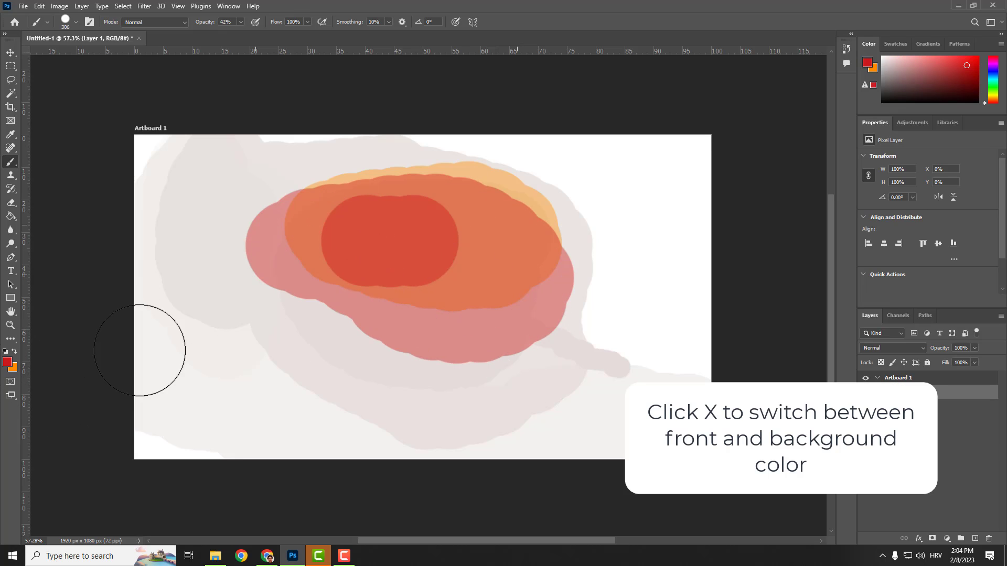
pyautogui.press('x')
pyautogui.press('x')
pyautogui.press('x')
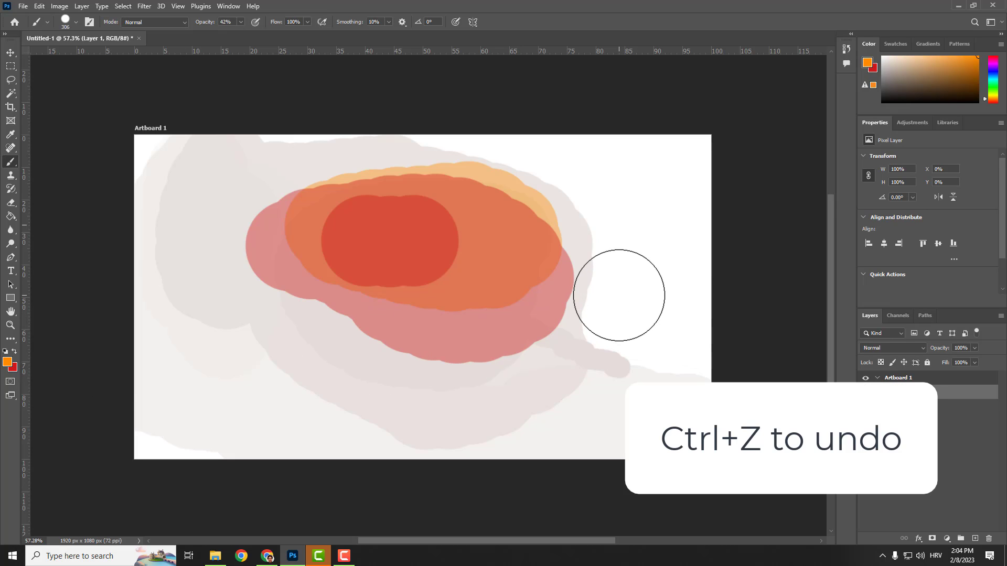
pyautogui.hotkey('ctrl', 'z')
pyautogui.hotkey('ctrl', 'z')
pyautogui.hotkey('ctrl', 'z')
pyautogui.hotkey('ctrl', 'z')
pyautogui.hotkey('ctrl', 'z')
pyautogui.hotkey('ctrl', 'z')
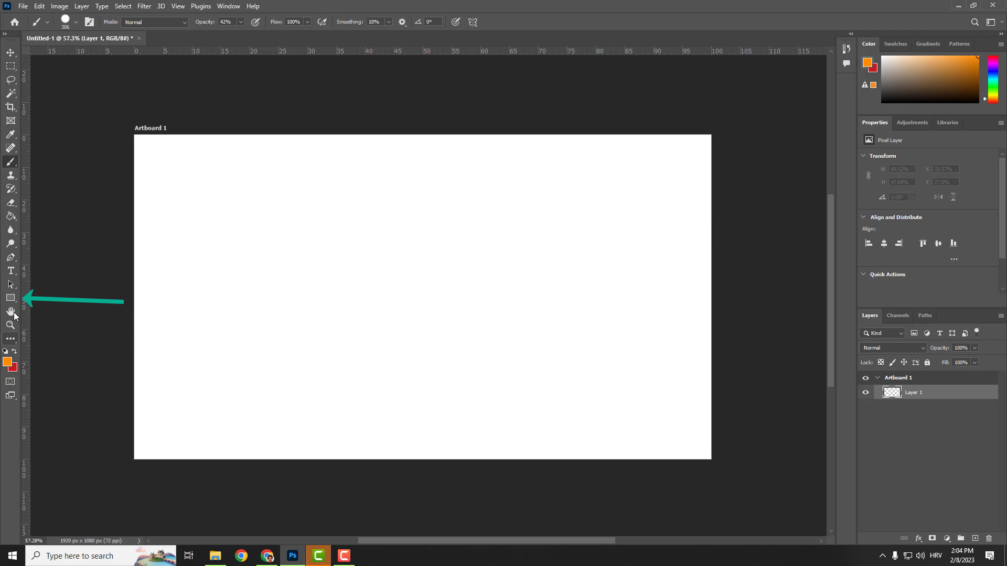
# Add a 100 px orange square with Create Rectangle
pyautogui.click(10, 299)
pyautogui.click(389, 250)
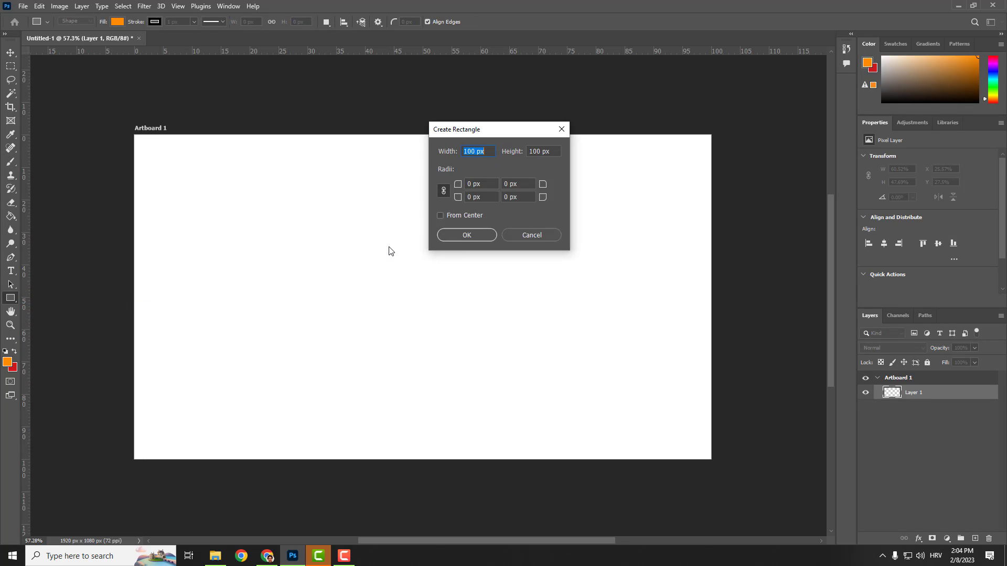
pyautogui.click(457, 238)
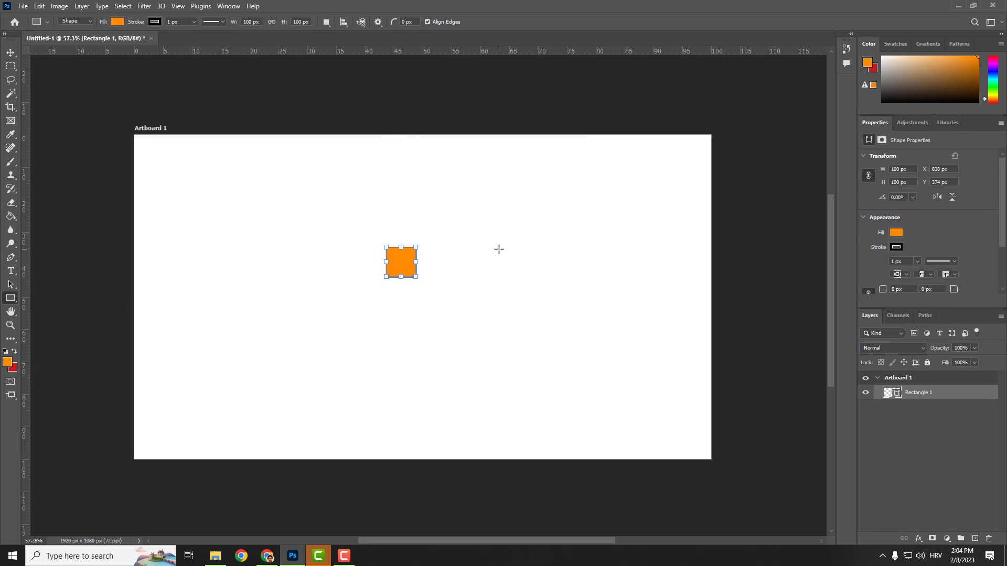
pyautogui.press('v')
# Draw a larger rectangle right of the square, shrink it and rotate it about -48°
pyautogui.click(10, 299)
pyautogui.moveTo(460, 169)
pyautogui.mouseDown()
pyautogui.moveTo(586, 215)
pyautogui.moveTo(675, 281)
pyautogui.mouseUp()
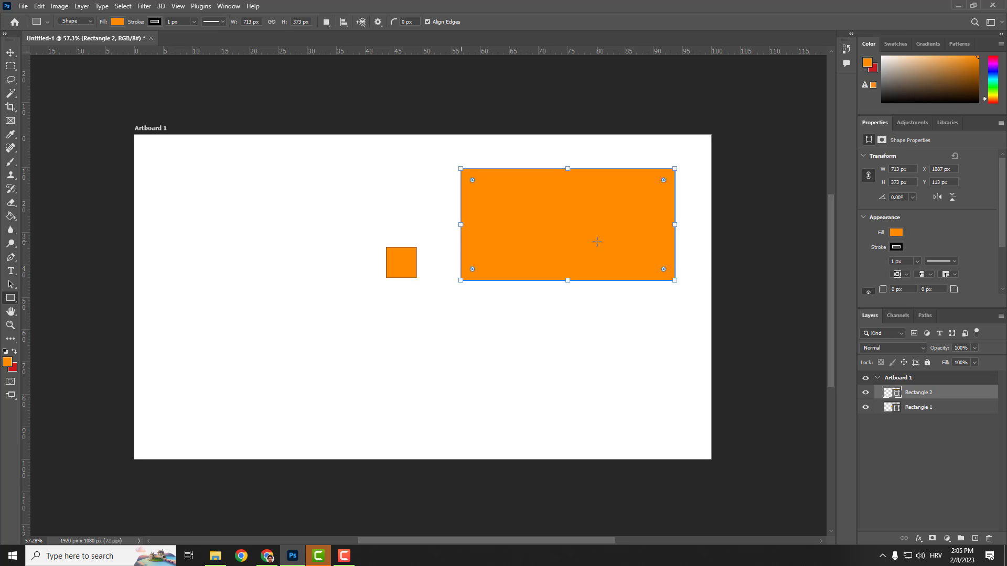
pyautogui.moveTo(674, 169)
pyautogui.mouseDown()
pyautogui.moveTo(624, 213)
pyautogui.moveTo(523, 165)
pyautogui.mouseUp()
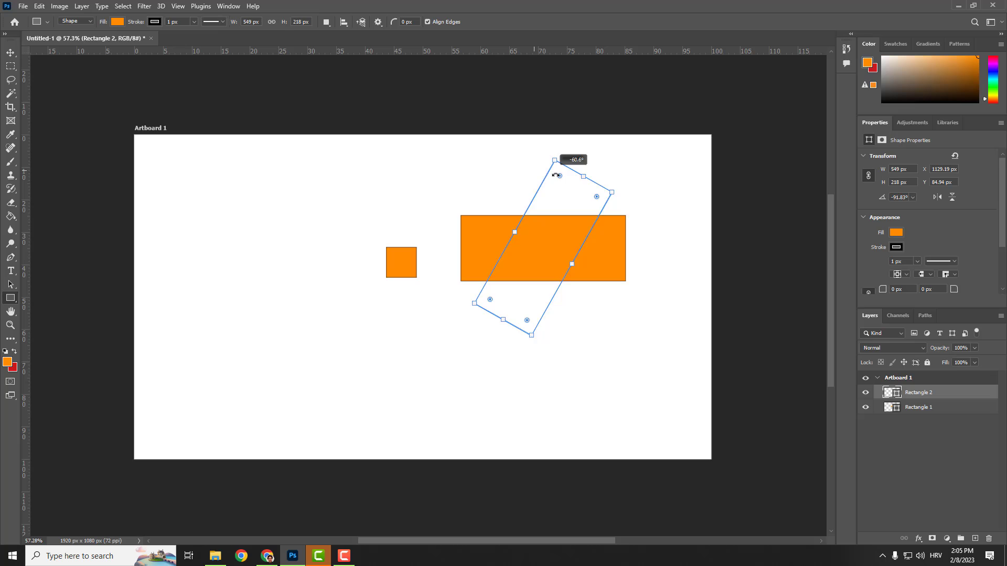
pyautogui.moveTo(523, 165); pyautogui.dragTo(583, 158)
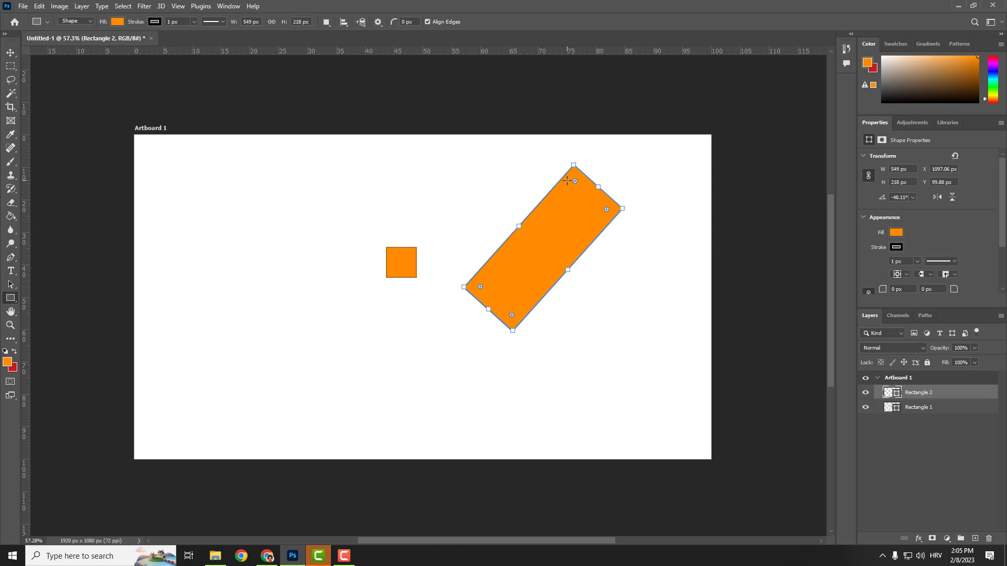
# Fill the rotated rectangle red and move it to the right
pyautogui.click(897, 234)
pyautogui.click(864, 287)
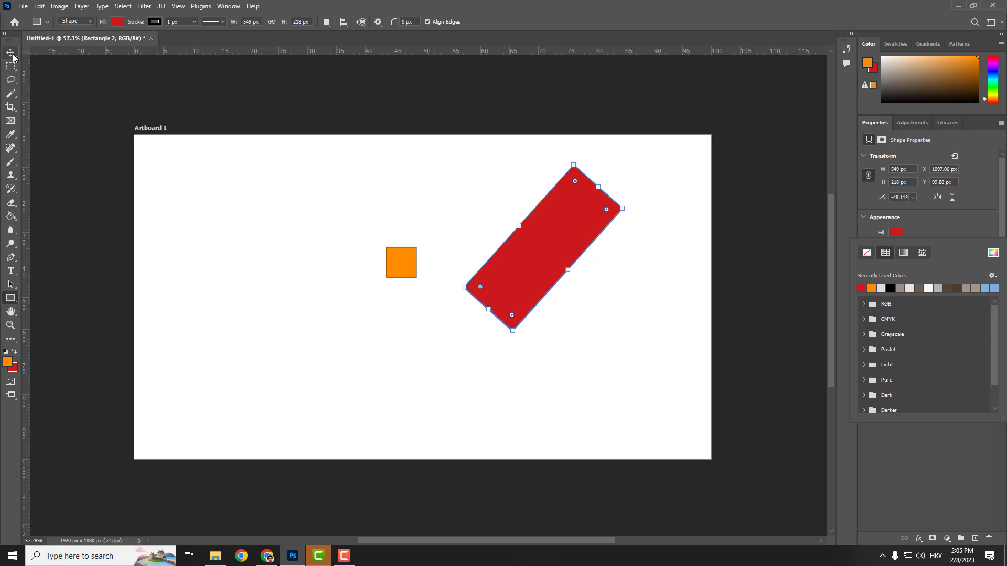
pyautogui.click(10, 52)
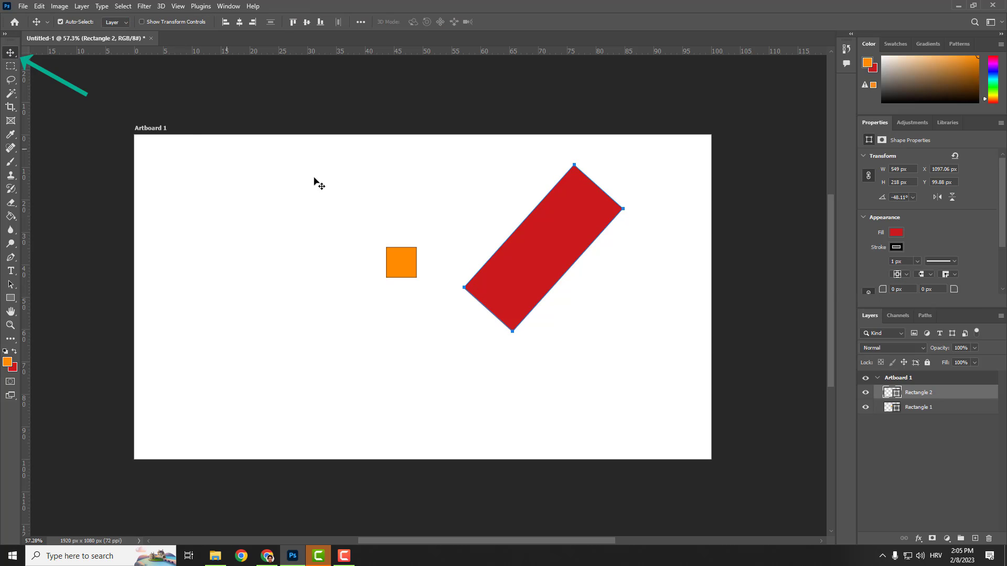
pyautogui.moveTo(562, 236)
pyautogui.mouseDown()
pyautogui.moveTo(579, 273)
pyautogui.moveTo(591, 260)
pyautogui.mouseUp()
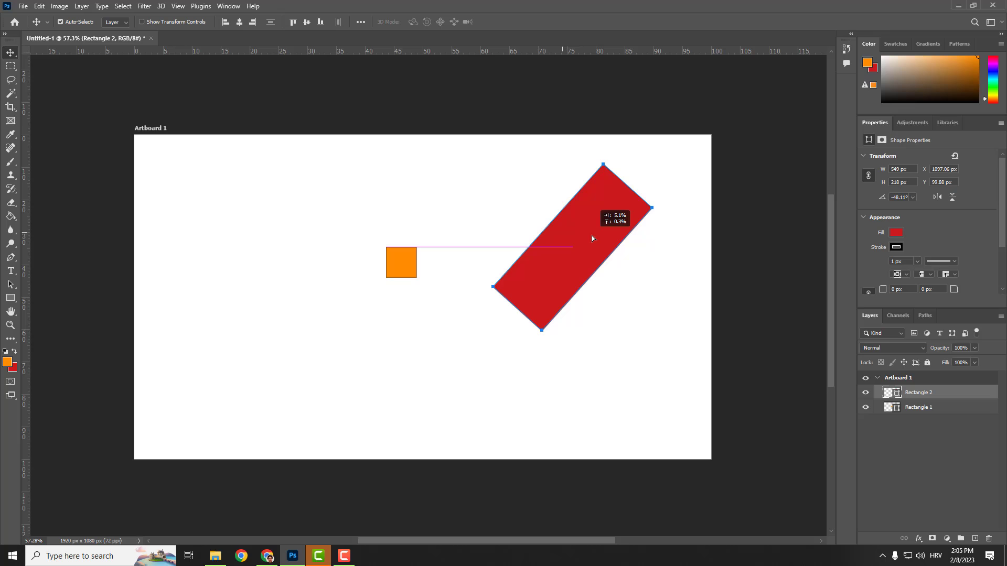
pyautogui.moveTo(591, 258); pyautogui.dragTo(592, 239)
# Draw a circle near the artboard's top-left and add a 255 px ellipse
pyautogui.click(13, 299)
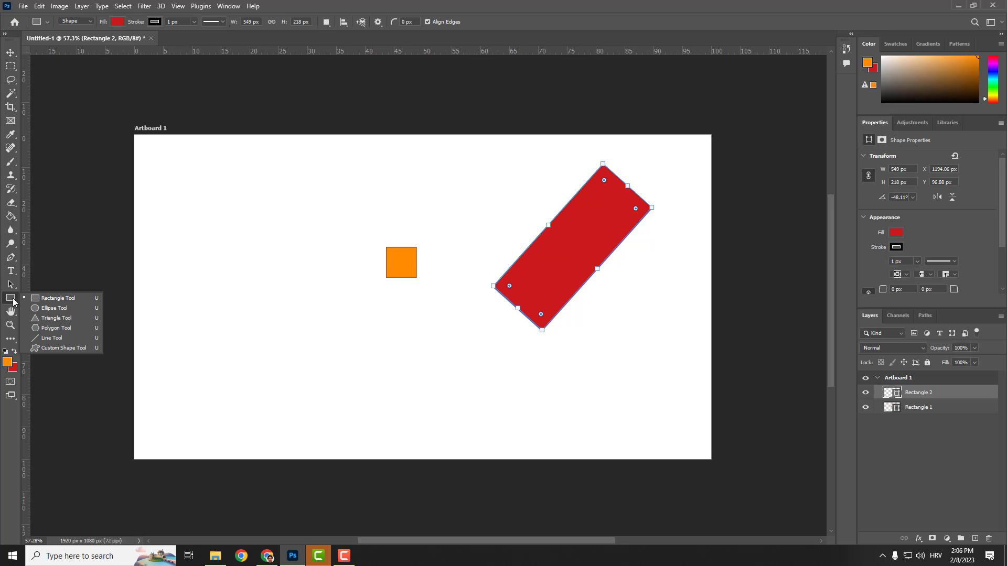
pyautogui.click(47, 310)
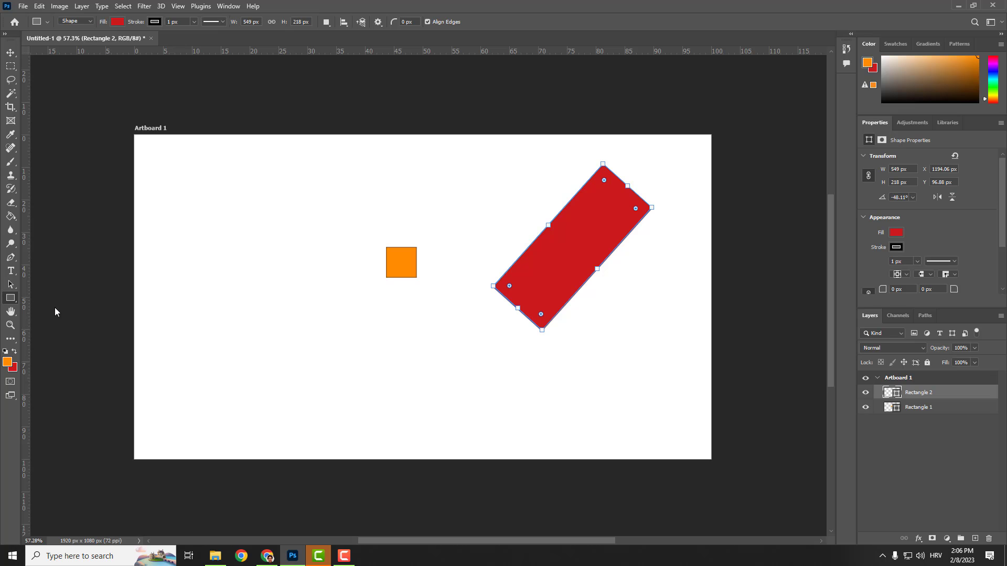
pyautogui.moveTo(189, 198)
pyautogui.mouseDown()
pyautogui.moveTo(213, 246)
pyautogui.moveTo(229, 234)
pyautogui.mouseUp()
pyautogui.click(308, 276)
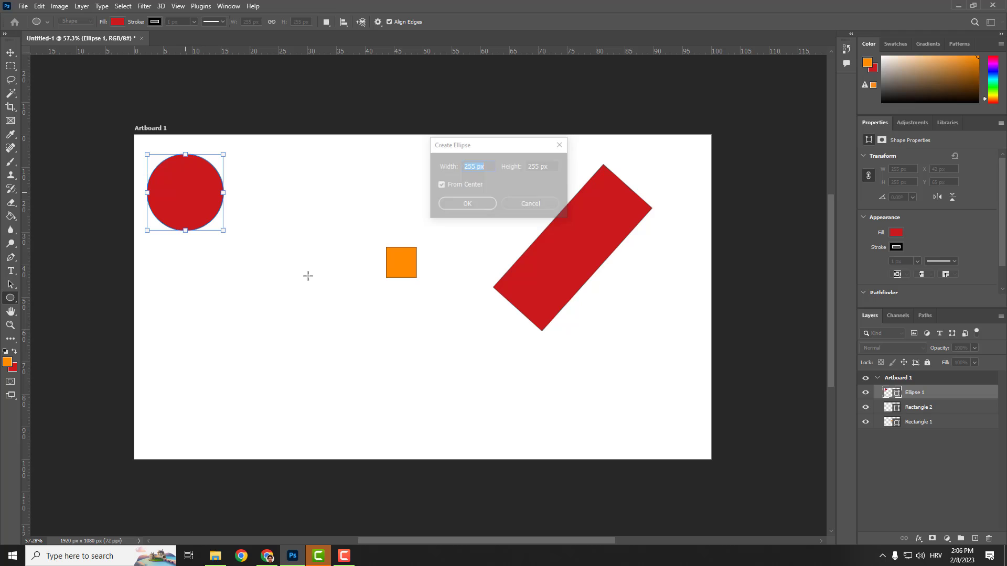
pyautogui.click(469, 205)
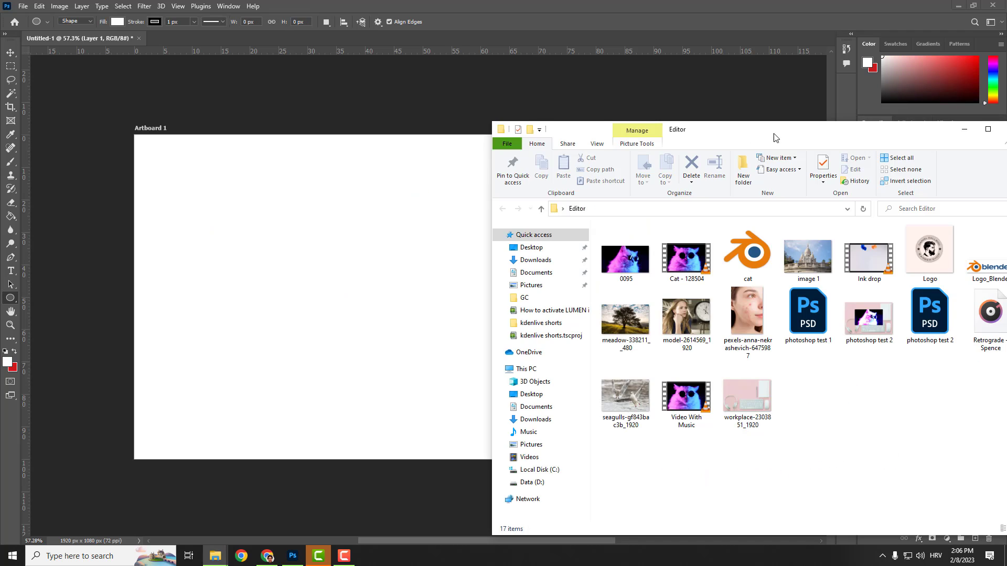
# Place the 0095 cat photo on the artboard, scaled down and rotated about -11°
pyautogui.moveTo(774, 138); pyautogui.dragTo(728, 100)
pyautogui.moveTo(580, 220); pyautogui.dragTo(301, 268)
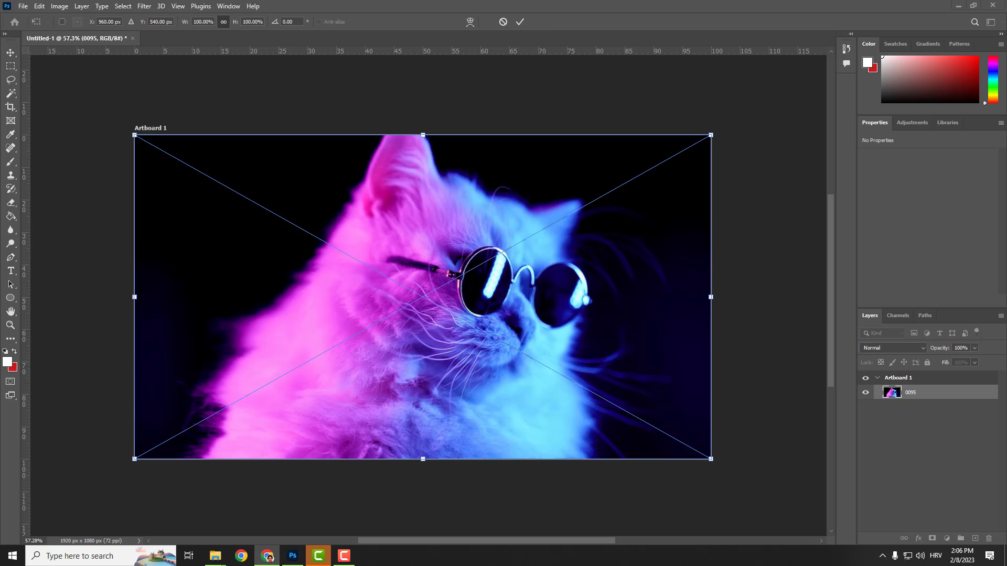
pyautogui.click(519, 24)
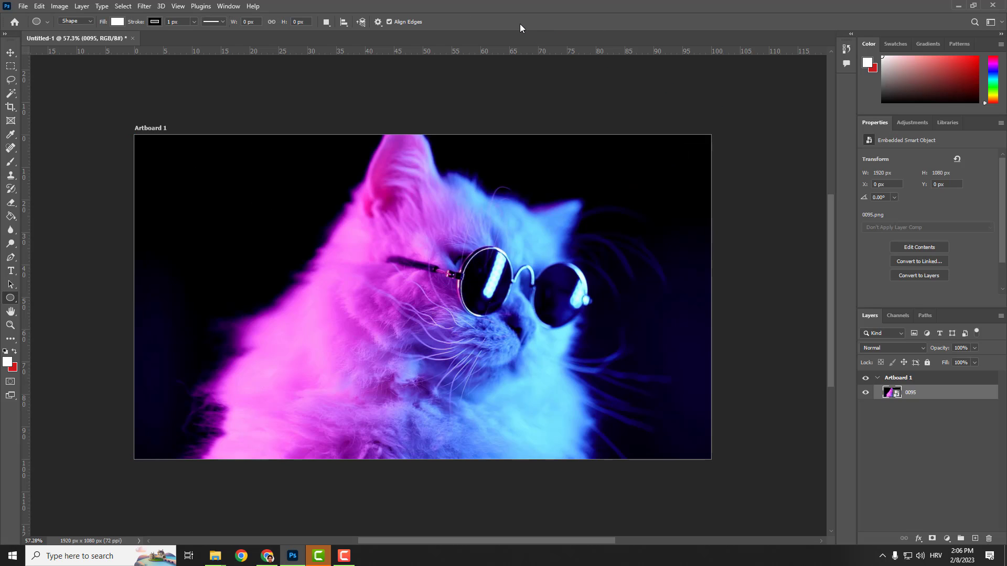
pyautogui.hotkey('ctrl', 't')
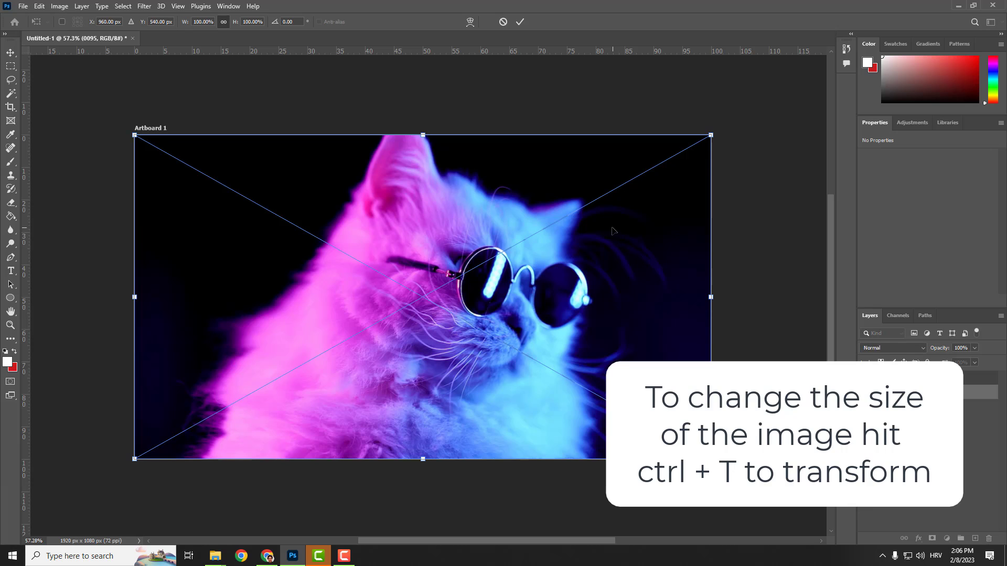
pyautogui.moveTo(711, 135)
pyautogui.mouseDown()
pyautogui.moveTo(599, 237)
pyautogui.moveTo(552, 237)
pyautogui.mouseUp()
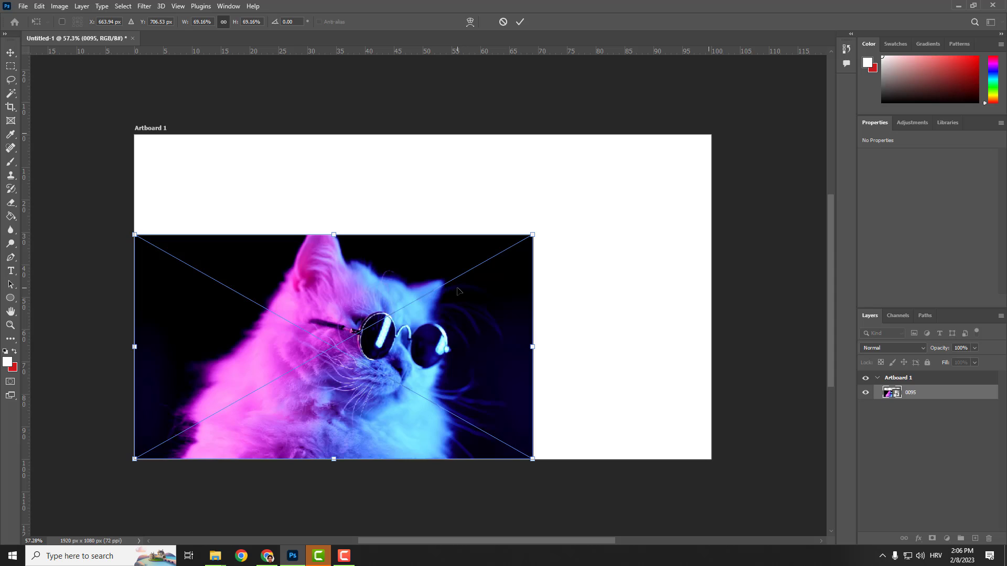
pyautogui.moveTo(458, 292); pyautogui.dragTo(524, 253)
pyautogui.moveTo(605, 190)
pyautogui.mouseDown()
pyautogui.moveTo(629, 204)
pyautogui.moveTo(584, 135)
pyautogui.mouseUp()
pyautogui.moveTo(485, 303)
pyautogui.mouseDown()
pyautogui.moveTo(531, 283)
pyautogui.moveTo(492, 276)
pyautogui.mouseUp()
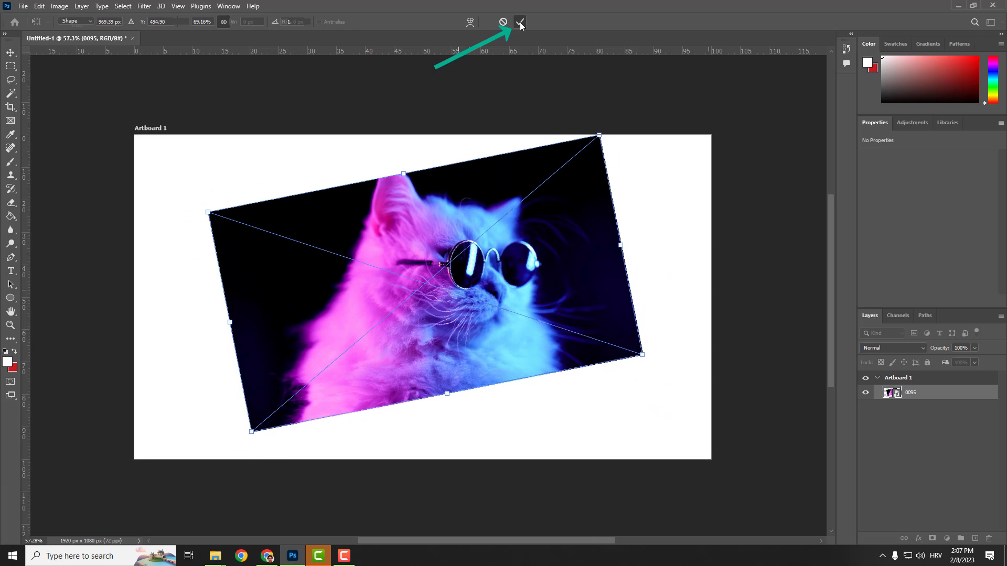
pyautogui.click(520, 22)
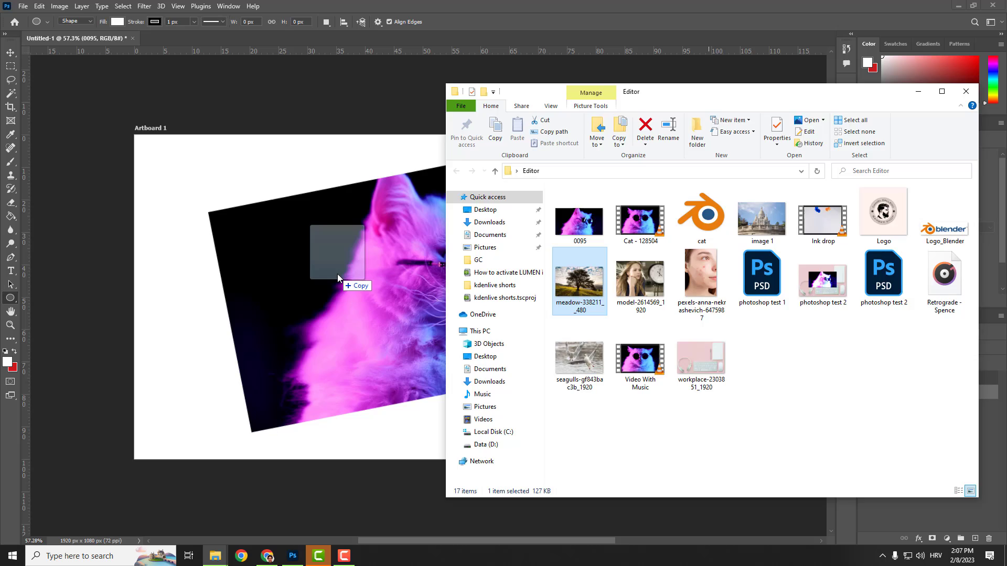
# Place the meadow tree photo above the cat layer, then hide both image layers
pyautogui.moveTo(555, 289); pyautogui.dragTo(338, 275)
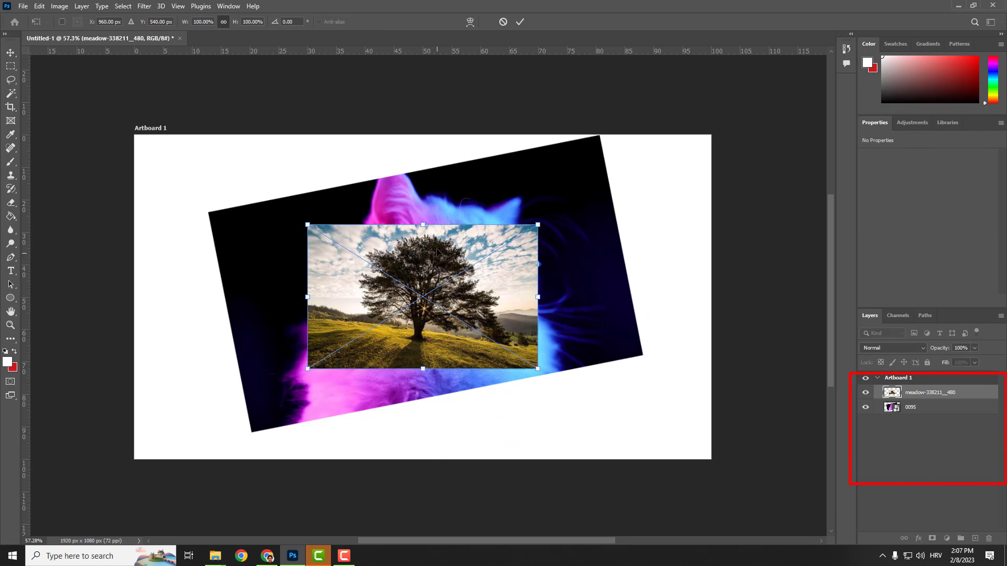
pyautogui.click(519, 22)
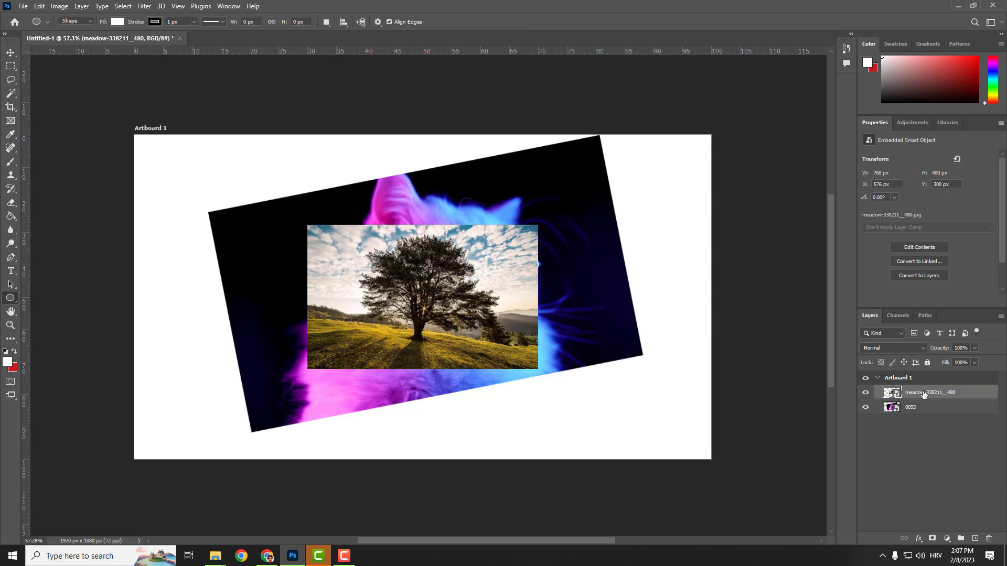
pyautogui.moveTo(925, 393); pyautogui.dragTo(918, 408)
pyautogui.hotkey('ctrl', 'z')
pyautogui.click(866, 407)
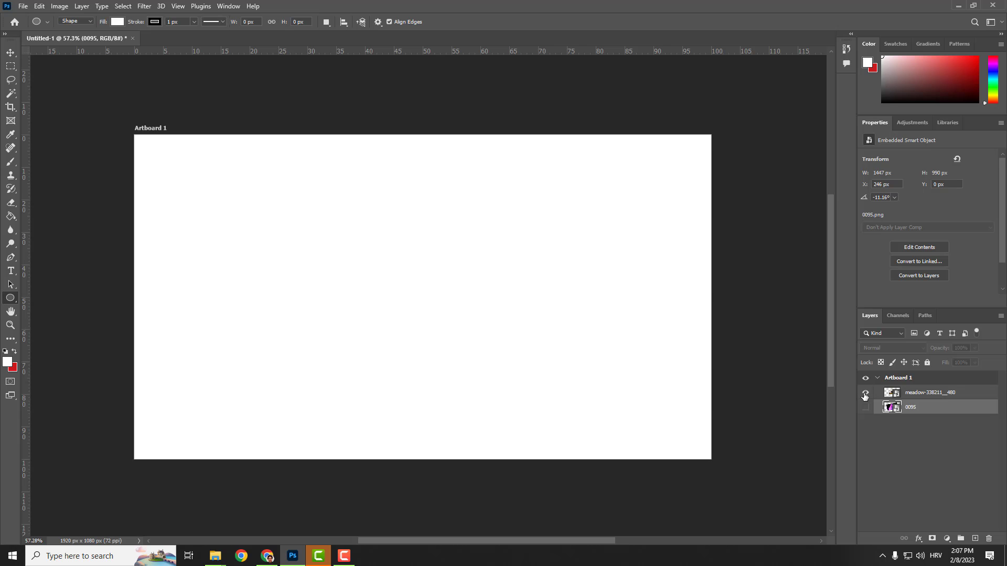
# Show both layers and give the meadow photo a Color Overlay at 59 opacity
pyautogui.click(865, 392)
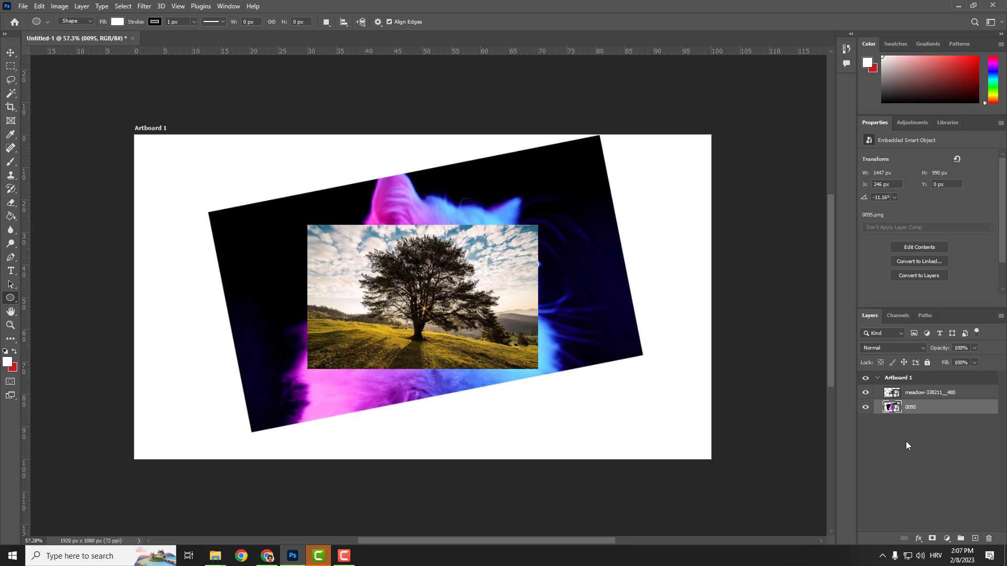
pyautogui.click(928, 392)
pyautogui.click(919, 539)
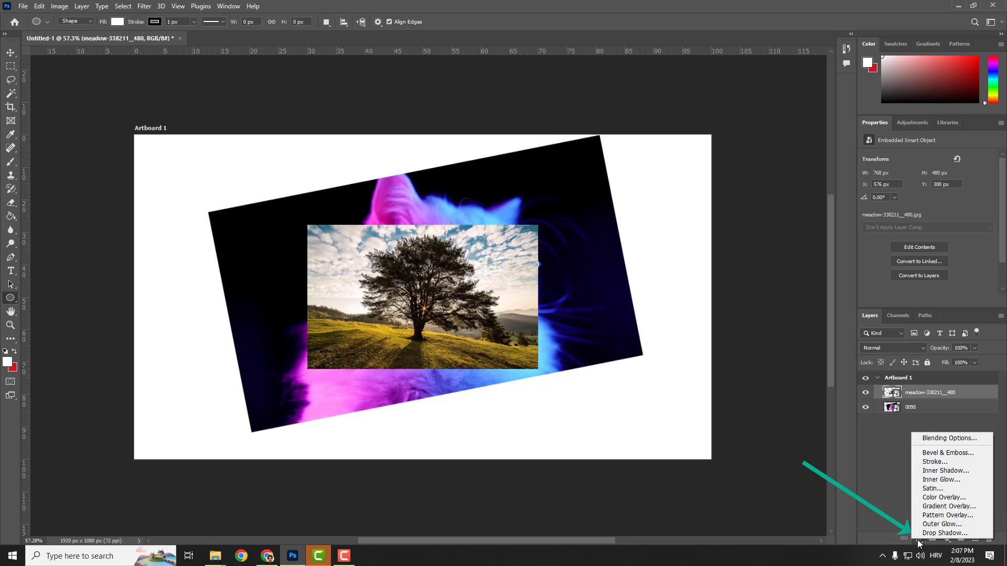
pyautogui.click(948, 498)
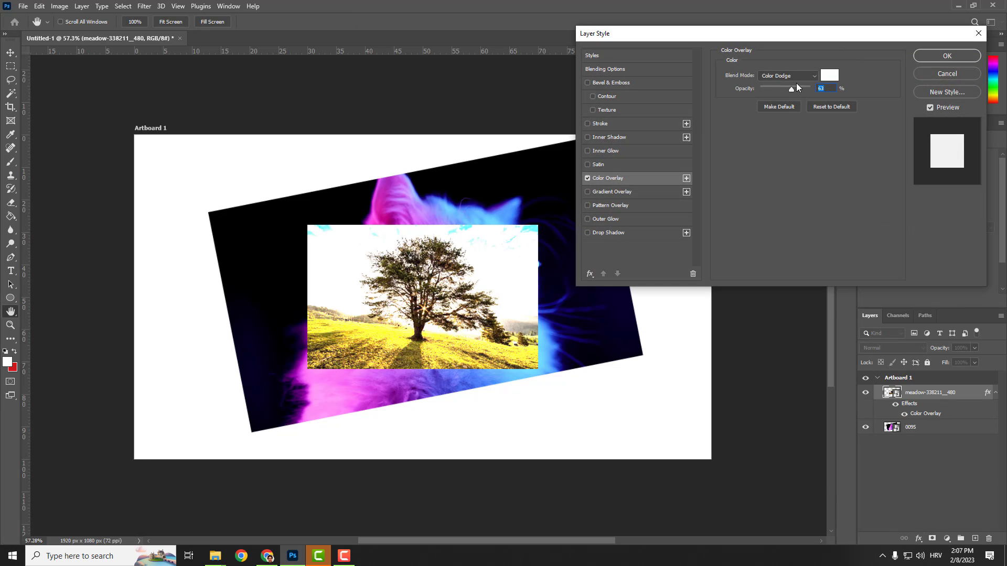
pyautogui.moveTo(796, 82); pyautogui.dragTo(791, 90)
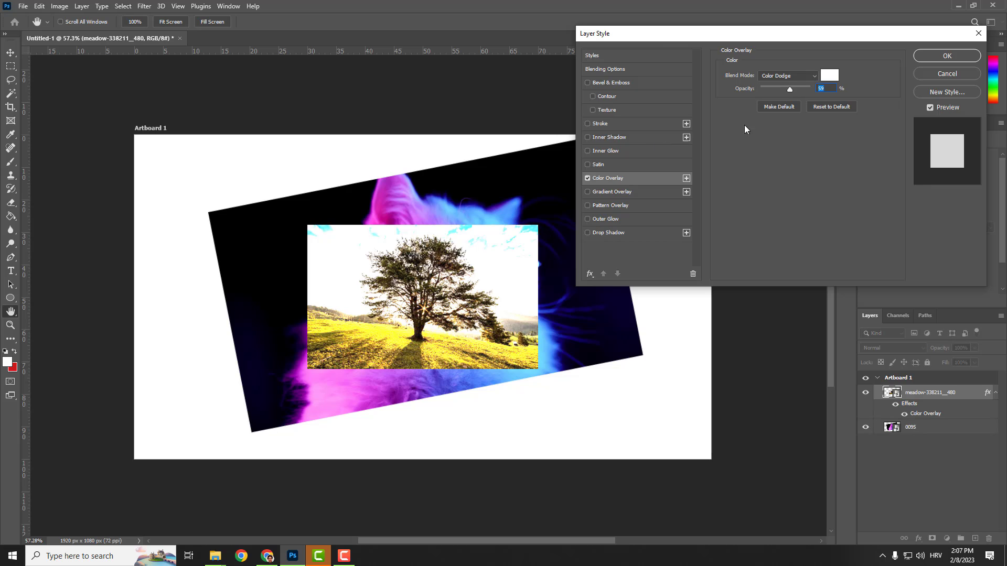
# Add Bevel & Emboss with Texture, a red Stroke and a weaker Gradient Overlay
pyautogui.click(587, 83)
pyautogui.click(587, 124)
pyautogui.click(607, 109)
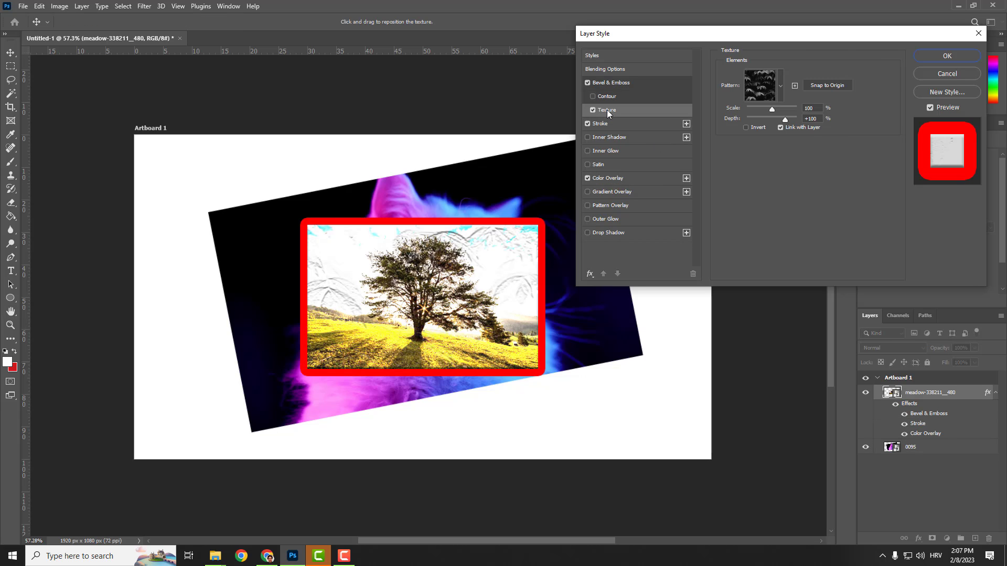
pyautogui.click(612, 191)
pyautogui.moveTo(815, 85)
pyautogui.mouseDown()
pyautogui.moveTo(767, 86)
pyautogui.moveTo(779, 86)
pyautogui.mouseUp()
pyautogui.click(947, 55)
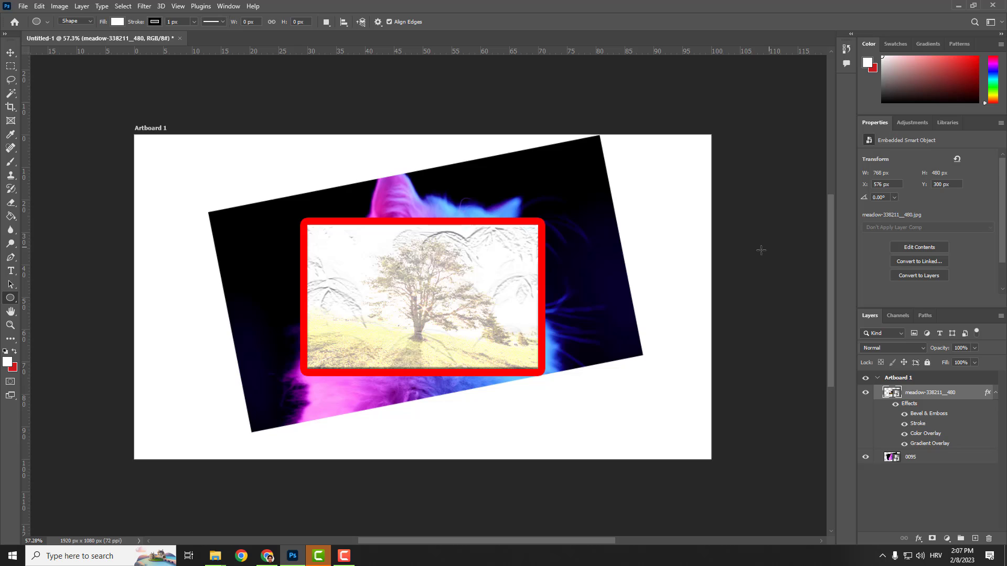
# Delete the styled meadow layer and bring up the Gaussian Blur settings
pyautogui.press('Delete')
pyautogui.click(147, 10)
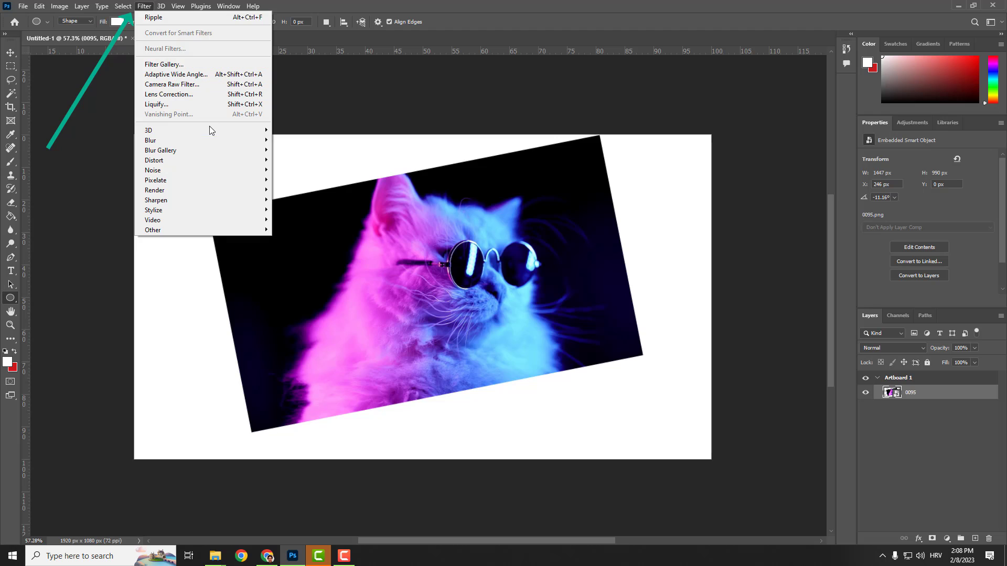
pyautogui.moveTo(150, 141)
pyautogui.click(308, 184)
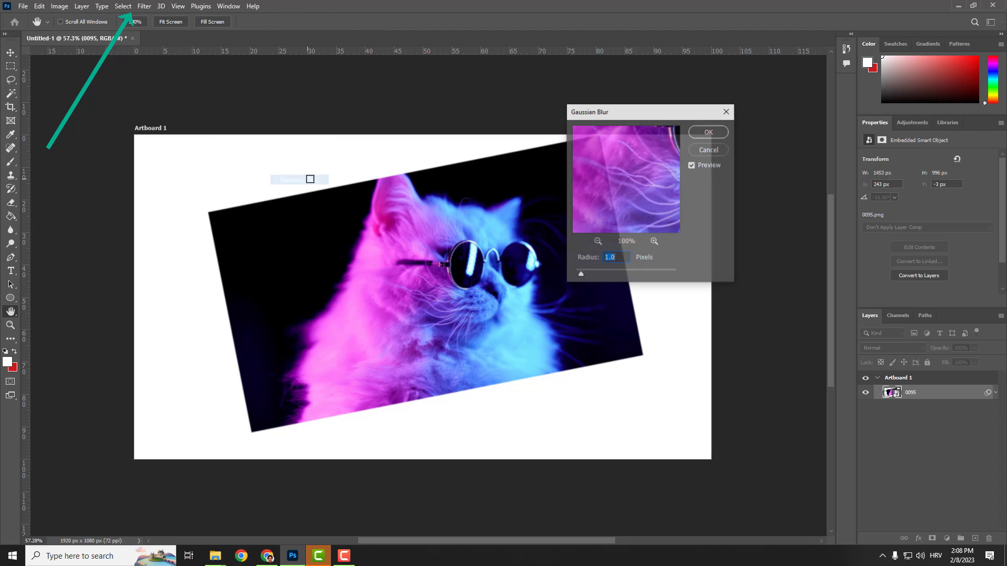
# Cancel the blur and cut away the cat image's top-left corner
pyautogui.press('Escape')
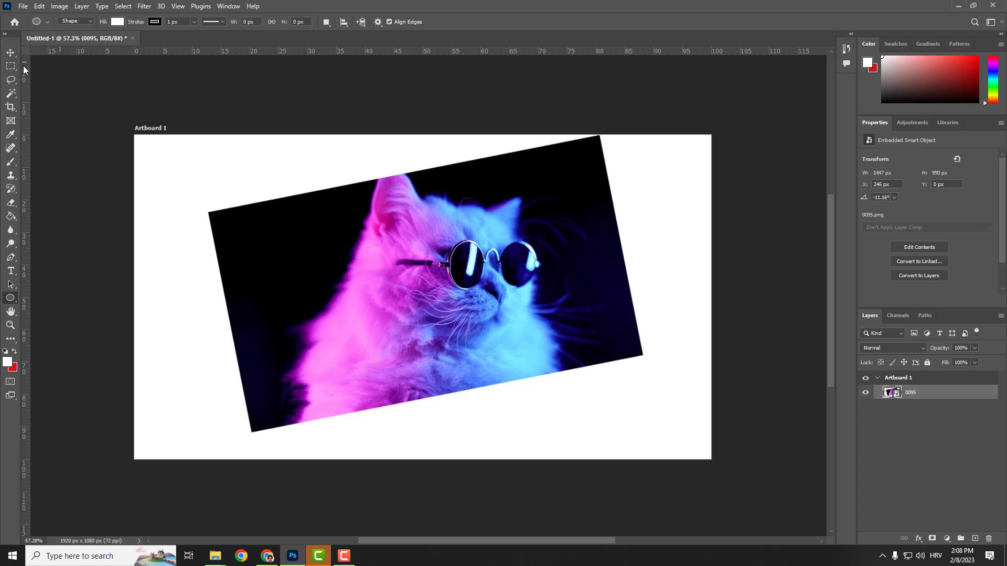
pyautogui.click(10, 66)
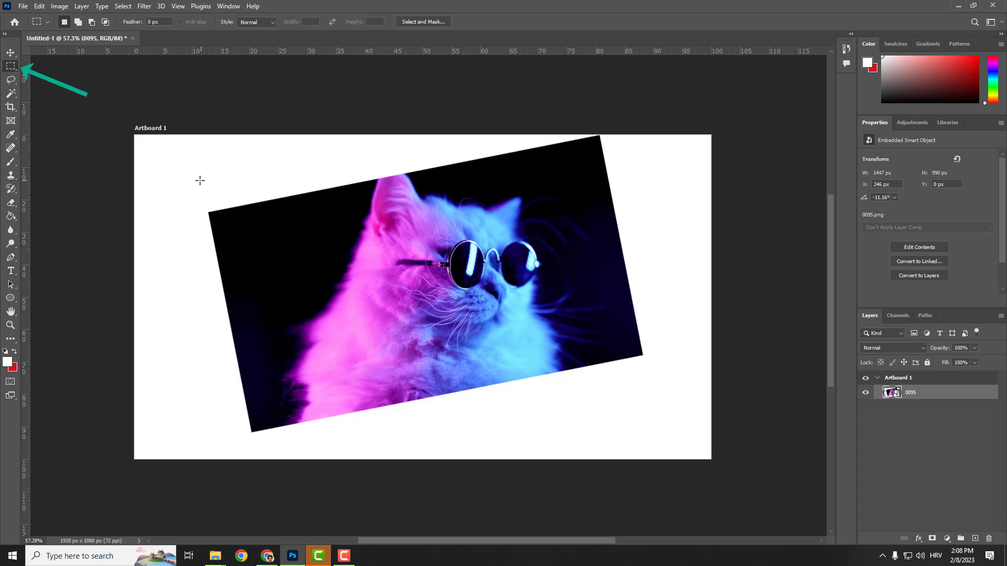
pyautogui.moveTo(188, 180); pyautogui.dragTo(322, 268)
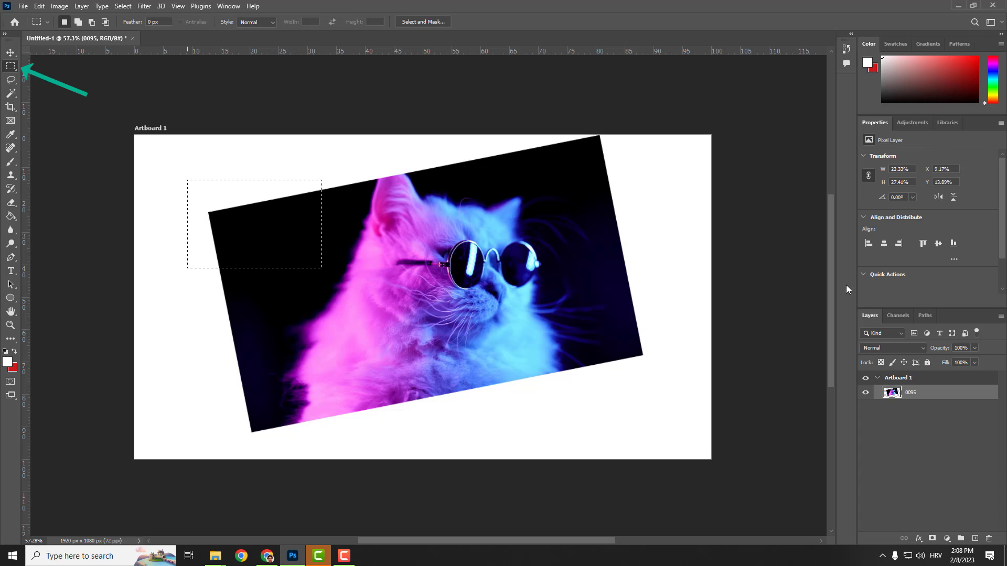
pyautogui.press('Delete')
pyautogui.hotkey('ctrl', 'd')
# Cut rectangles from the top-right and bottom-left of the cat image, then deselect
pyautogui.moveTo(590, 304); pyautogui.dragTo(653, 367)
pyautogui.press('Delete')
pyautogui.moveTo(558, 135); pyautogui.dragTo(625, 178)
pyautogui.press('Delete')
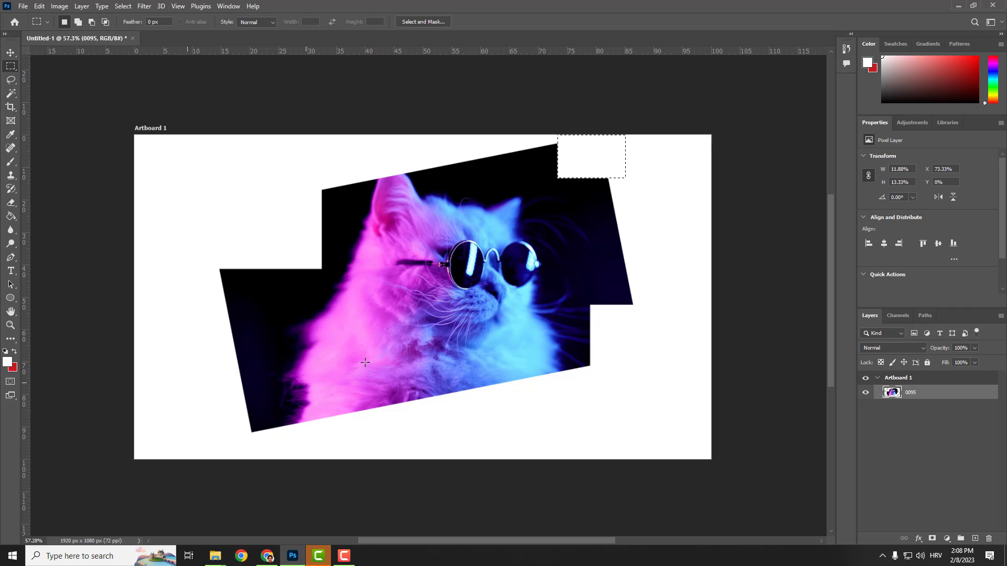
pyautogui.hotkey('ctrl', 'd')
pyautogui.moveTo(181, 359); pyautogui.dragTo(309, 459)
pyautogui.press('Delete')
pyautogui.hotkey('ctrl', 'd')
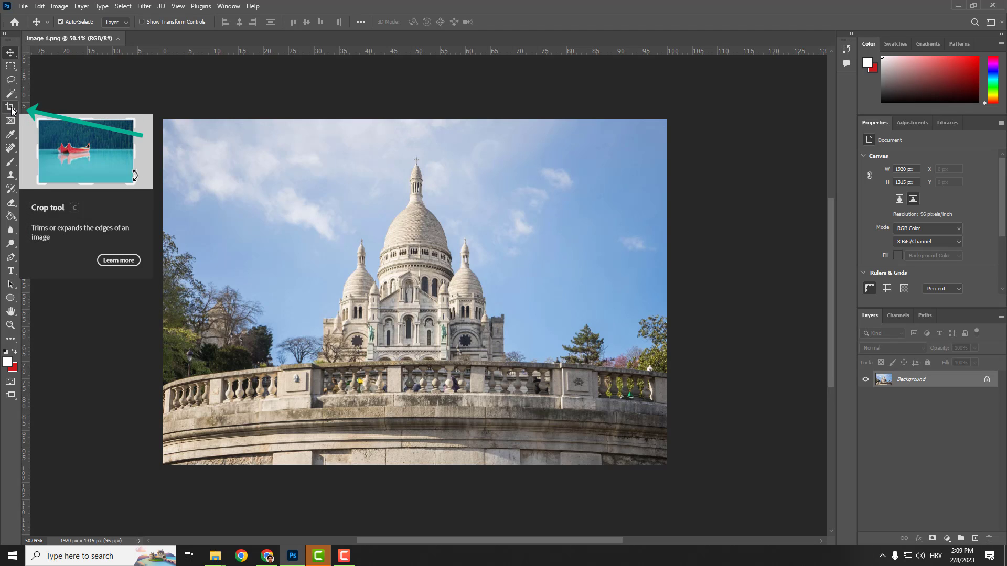
# Crop the church photo narrowly by pulling all four crop edges in around the domes
pyautogui.click(11, 108)
pyautogui.moveTo(162, 293); pyautogui.dragTo(241, 302)
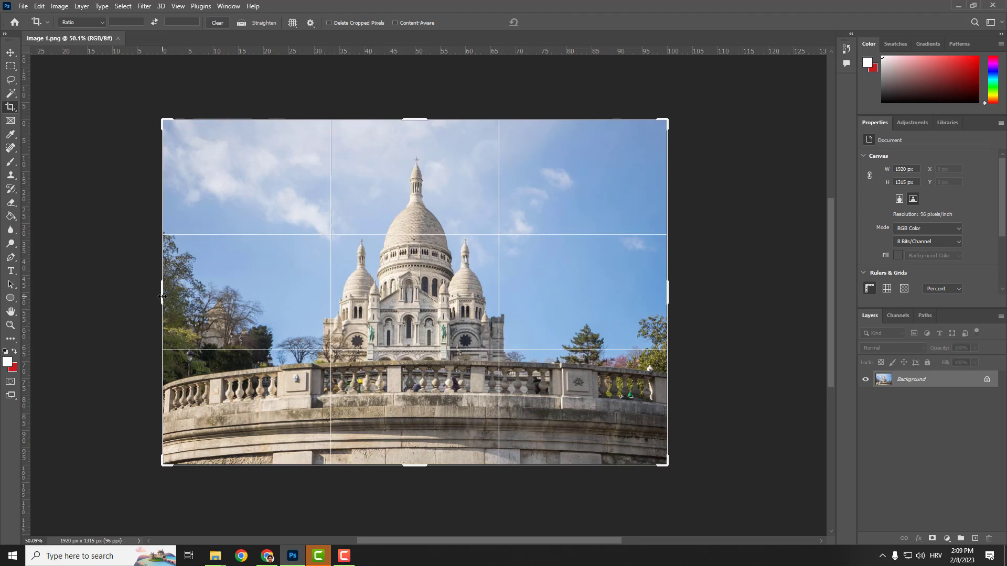
pyautogui.moveTo(414, 119); pyautogui.dragTo(415, 138)
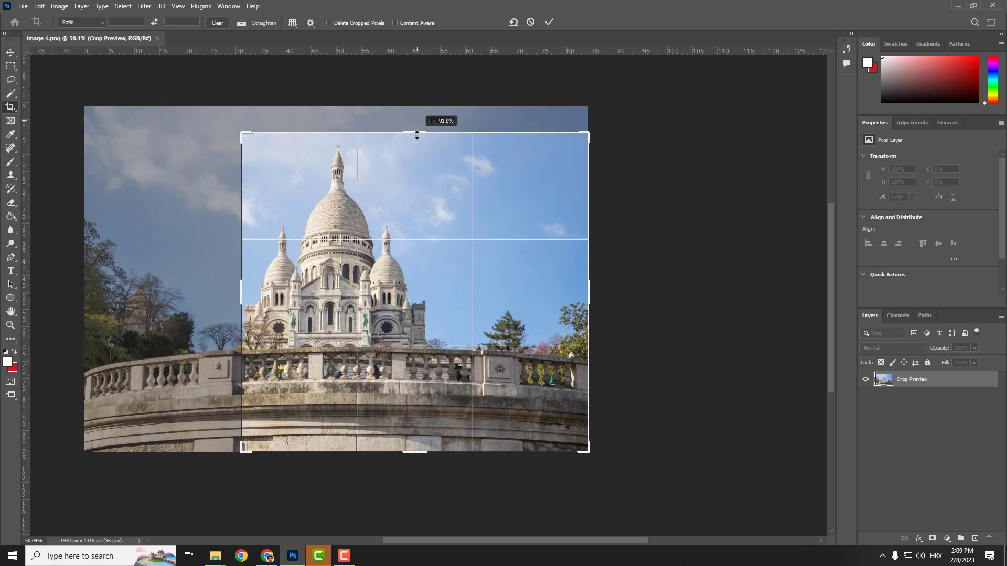
pyautogui.moveTo(590, 299); pyautogui.dragTo(503, 282)
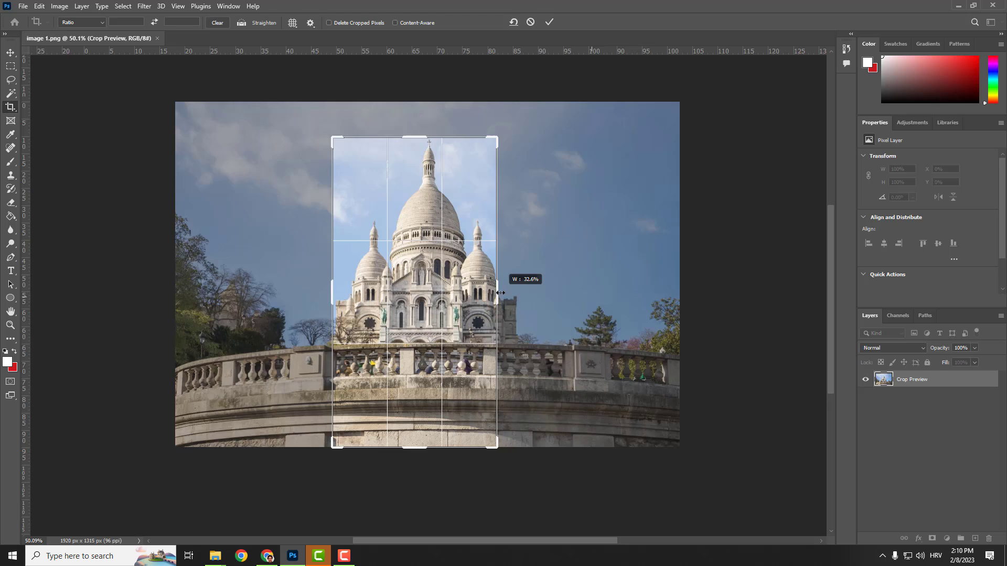
pyautogui.moveTo(415, 441); pyautogui.dragTo(414, 349)
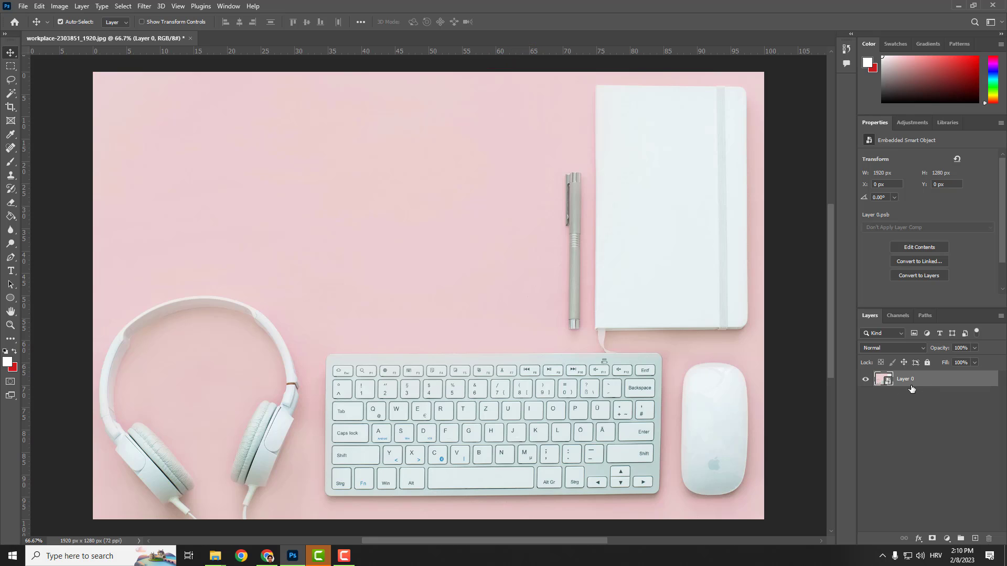
# Rasterize the desk photo layer and marquee-select a rectangle around the headphones
pyautogui.rightClick(912, 390)
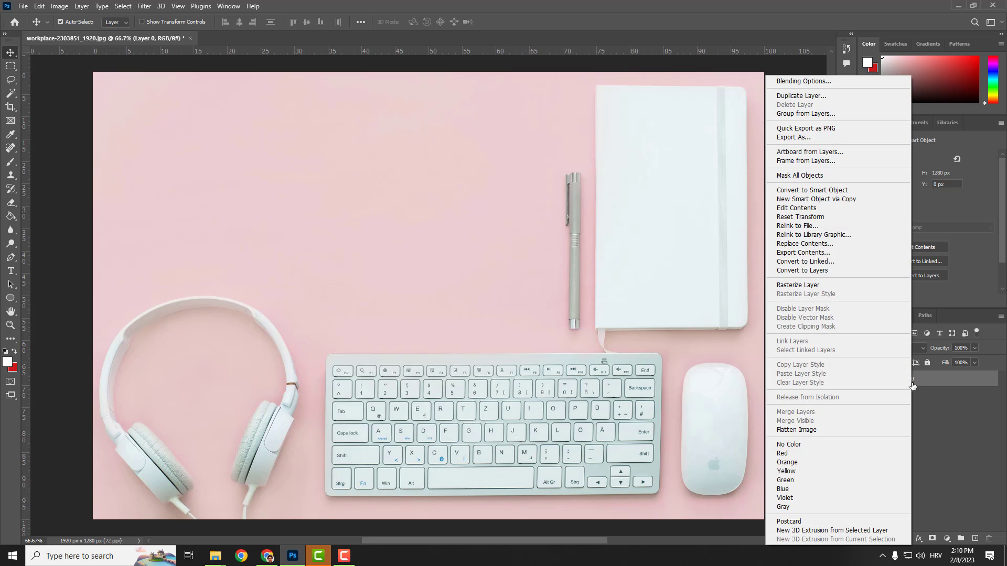
pyautogui.click(832, 284)
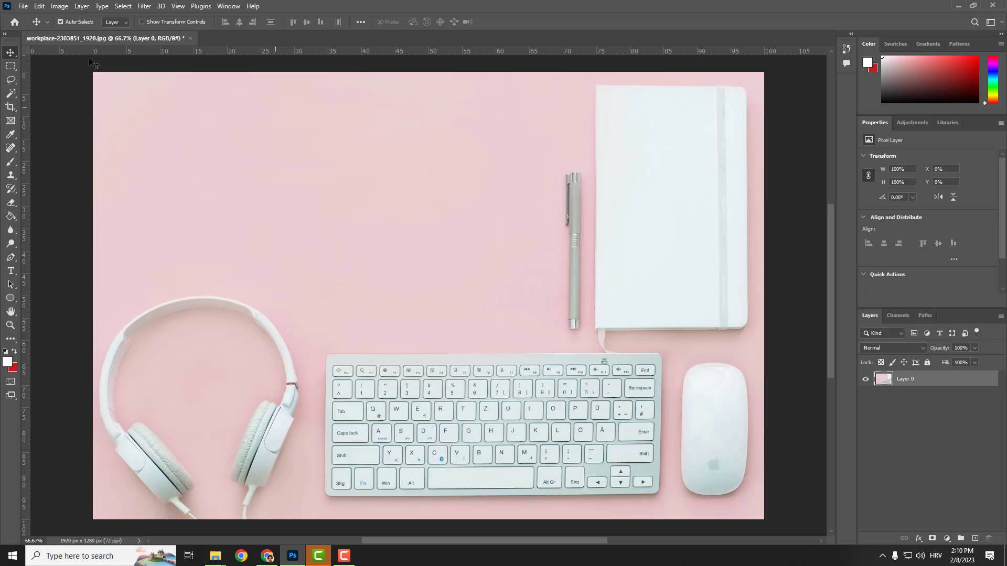
pyautogui.click(9, 66)
pyautogui.moveTo(93, 288); pyautogui.dragTo(313, 523)
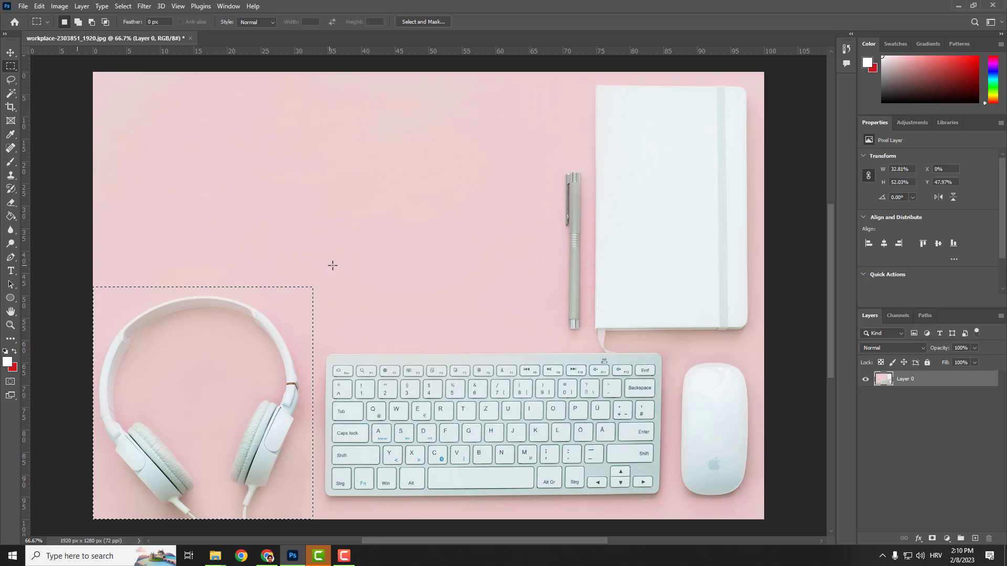
# Content-Aware Fill the headphone selection with pink background, then deselect
pyautogui.hotkey('shift', 'F5')
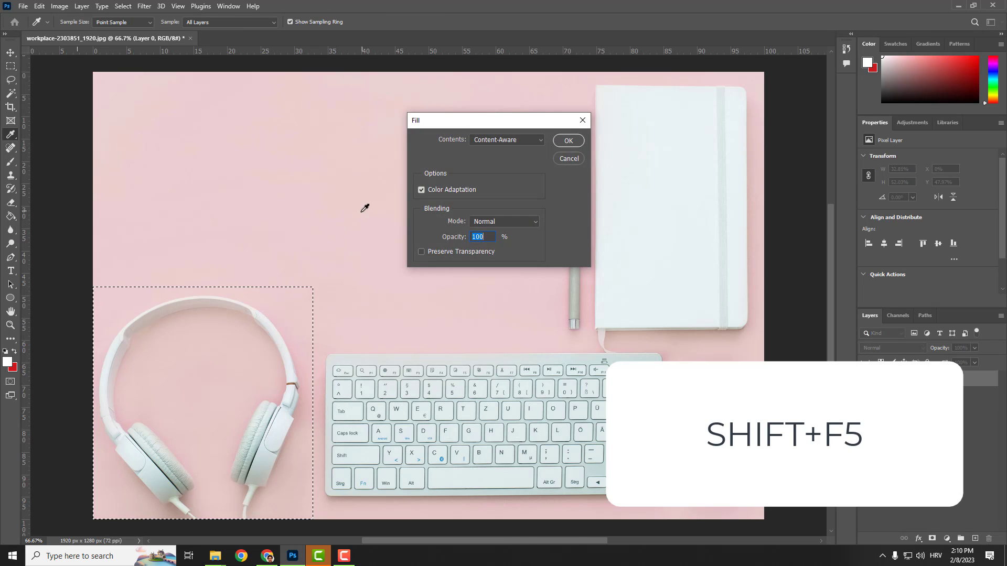
pyautogui.click(568, 140)
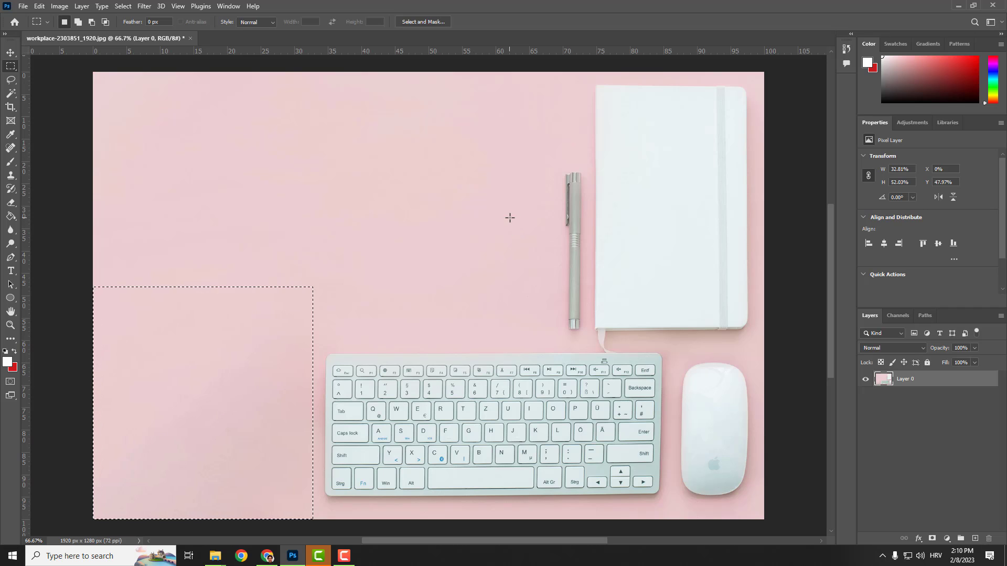
pyautogui.hotkey('ctrl', 'd')
pyautogui.scroll(2, 844, 236)
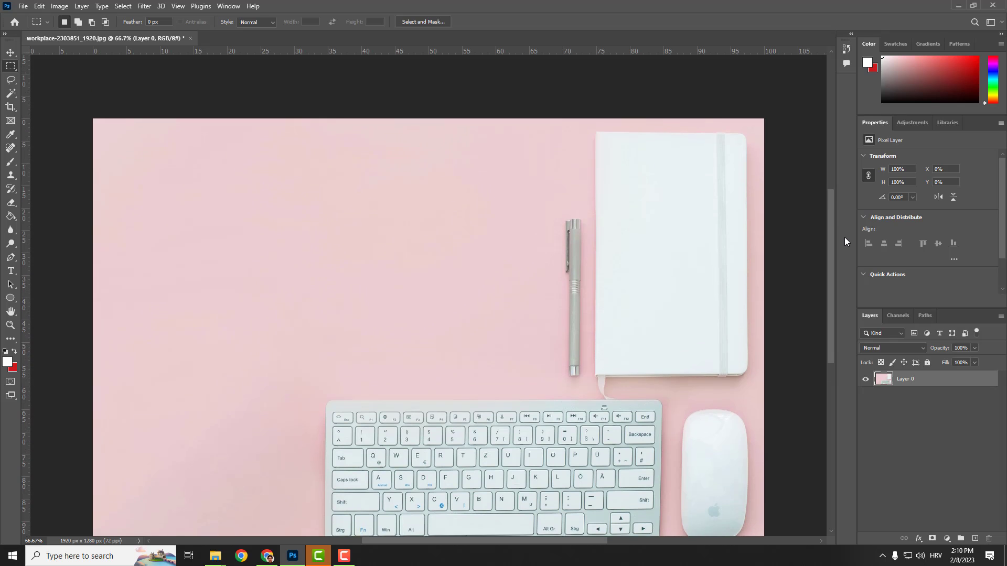
pyautogui.scroll(-2, 845, 241)
pyautogui.click(24, 5)
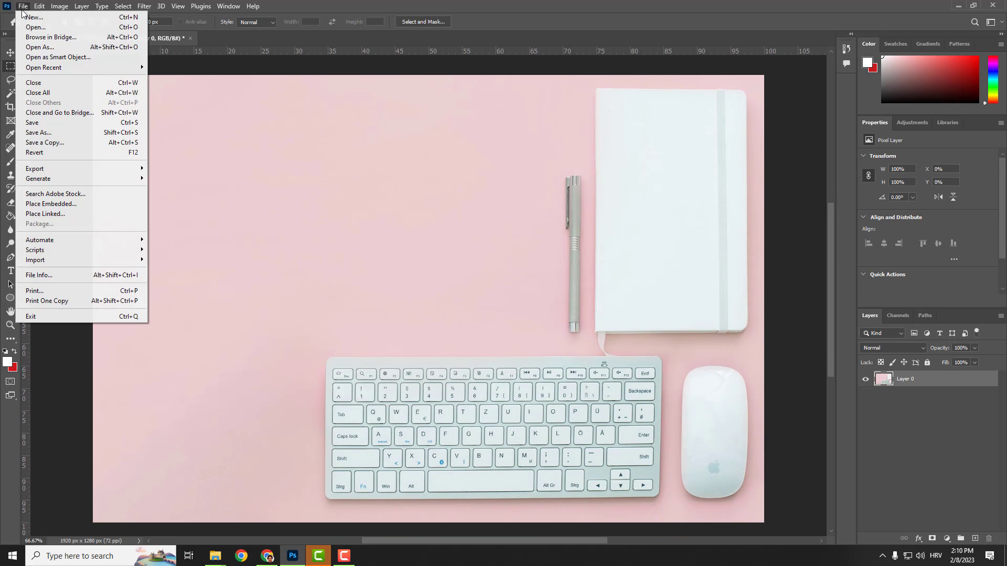
pyautogui.click(35, 122)
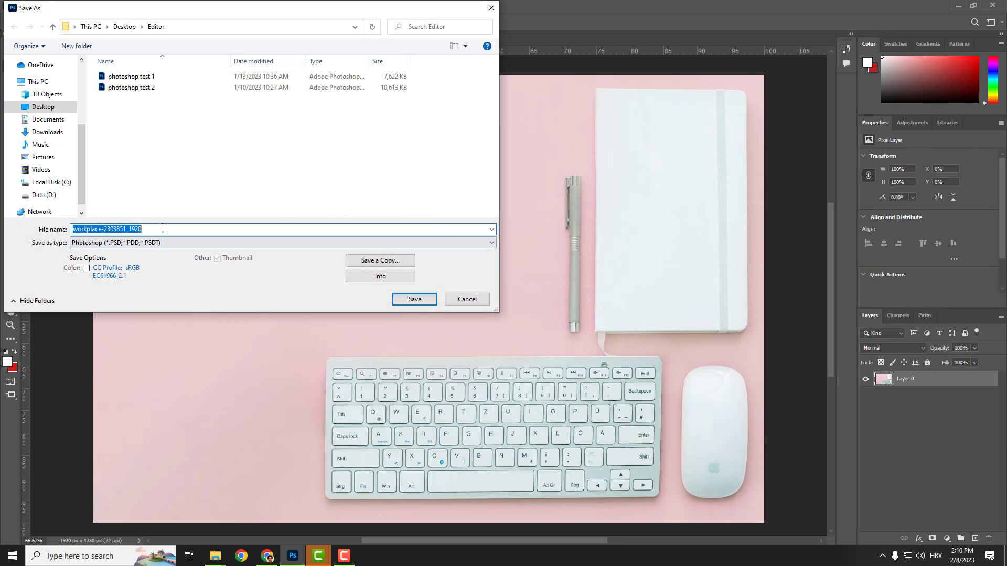
pyautogui.click(186, 230)
pyautogui.click(207, 244)
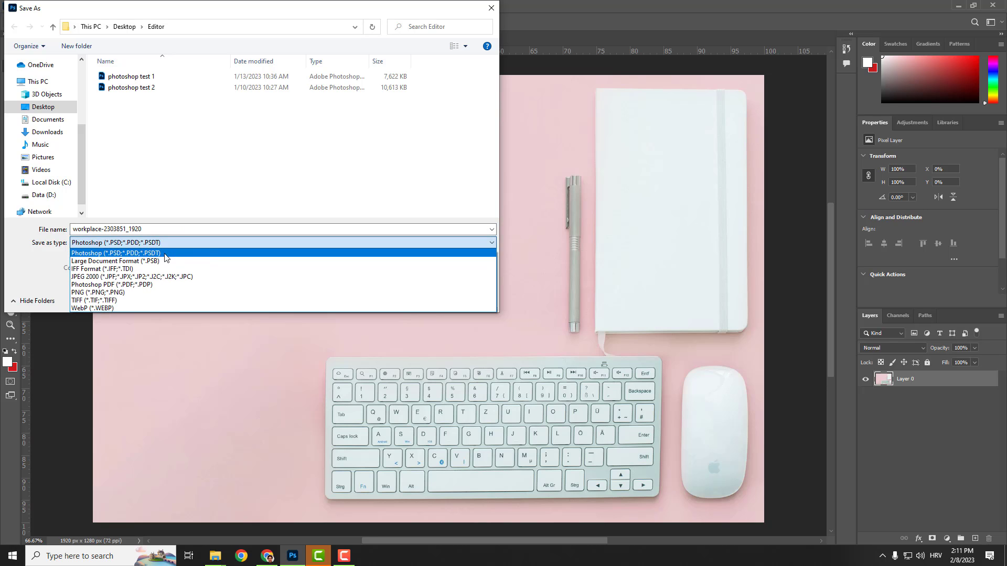
pyautogui.click(177, 258)
pyautogui.click(470, 300)
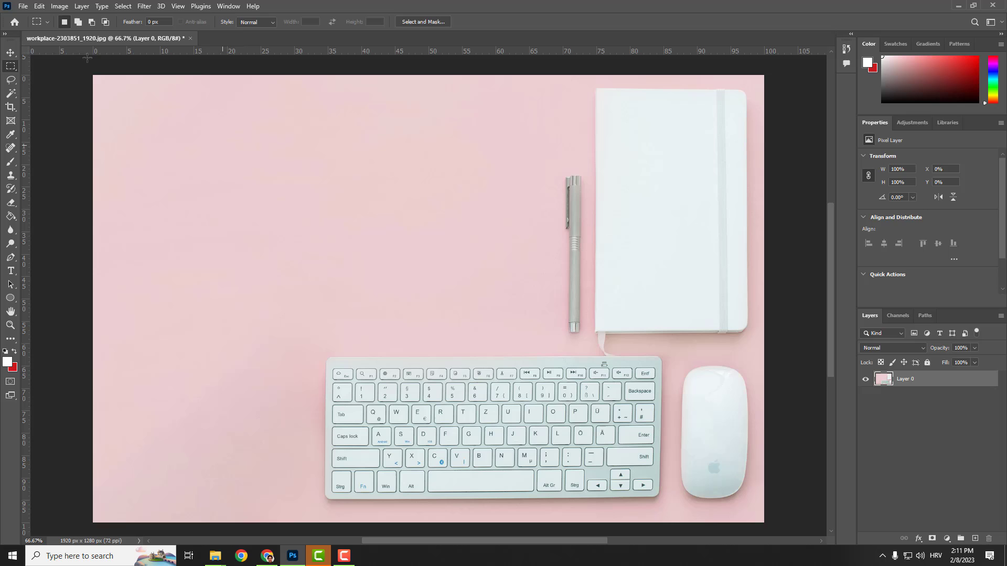
pyautogui.click(24, 9)
pyautogui.moveTo(35, 169)
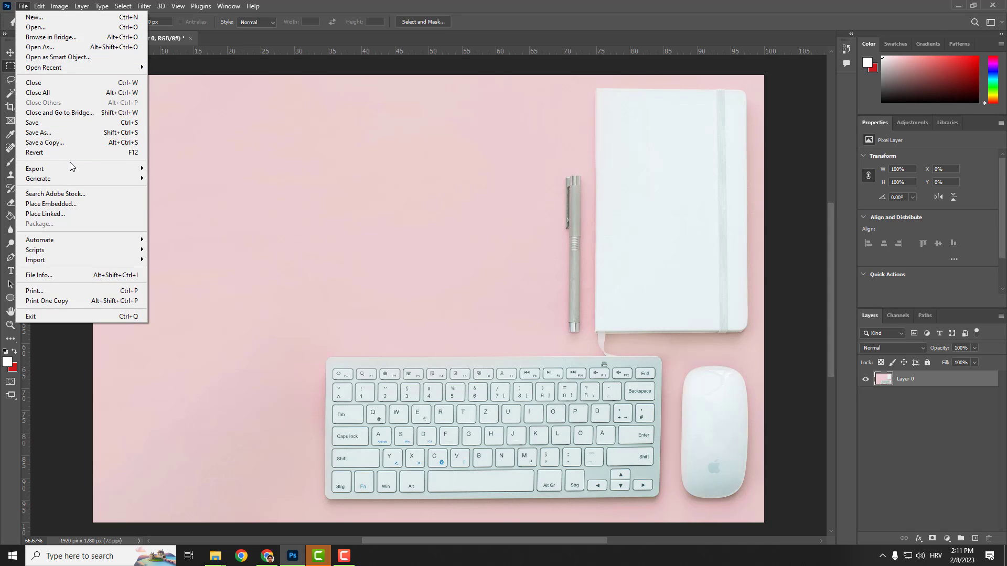
pyautogui.click(182, 181)
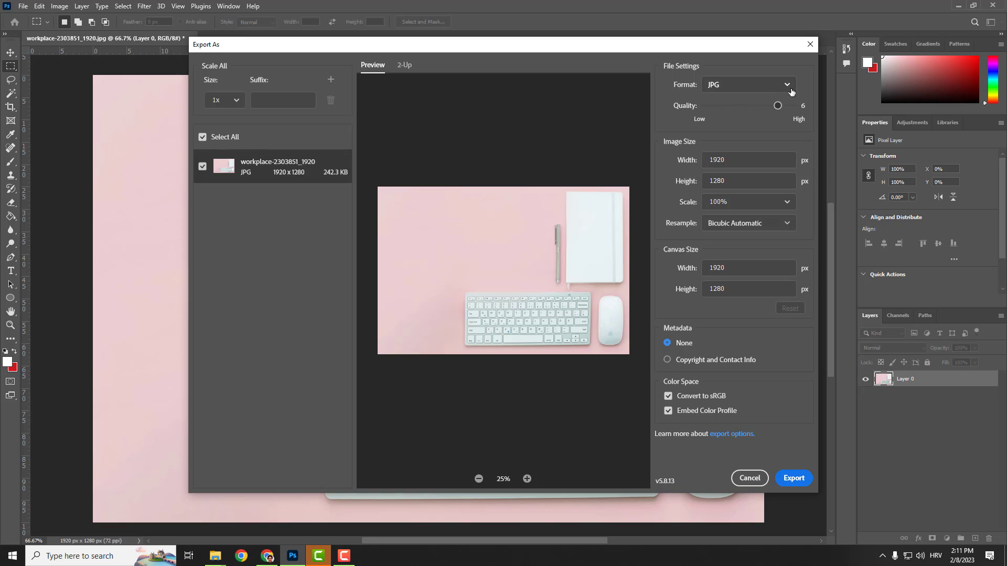
pyautogui.click(792, 92)
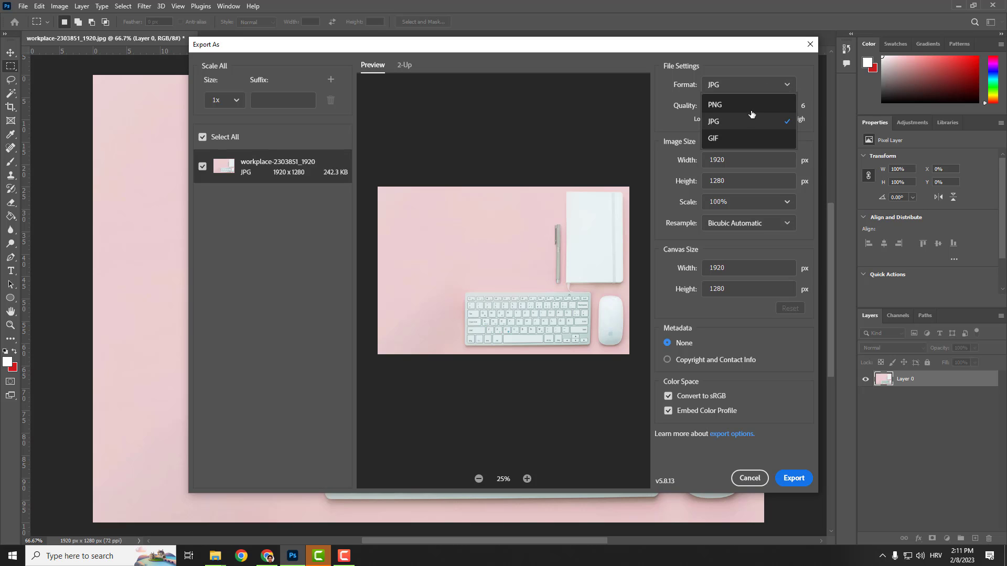
pyautogui.click(745, 106)
pyautogui.click(768, 89)
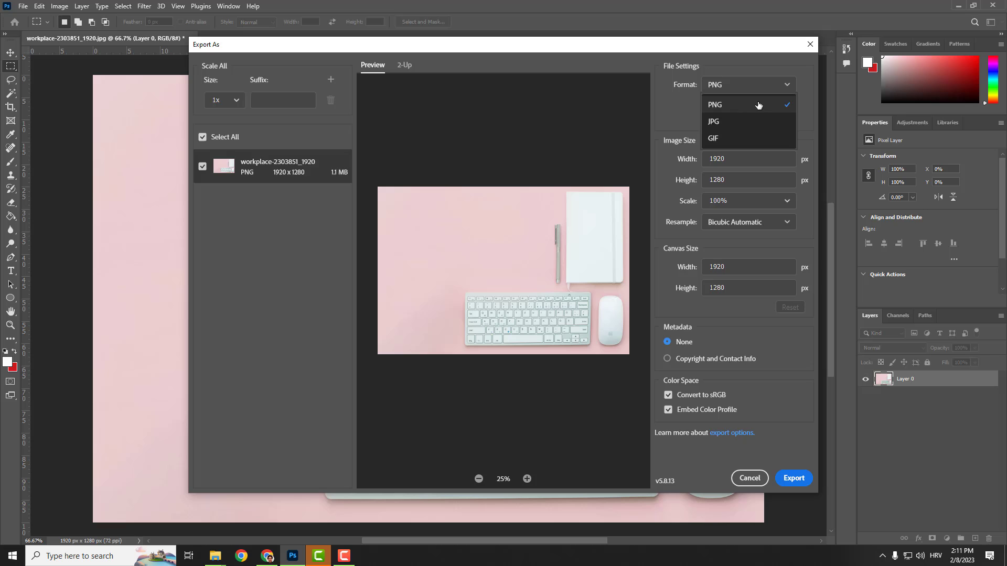
pyautogui.click(741, 121)
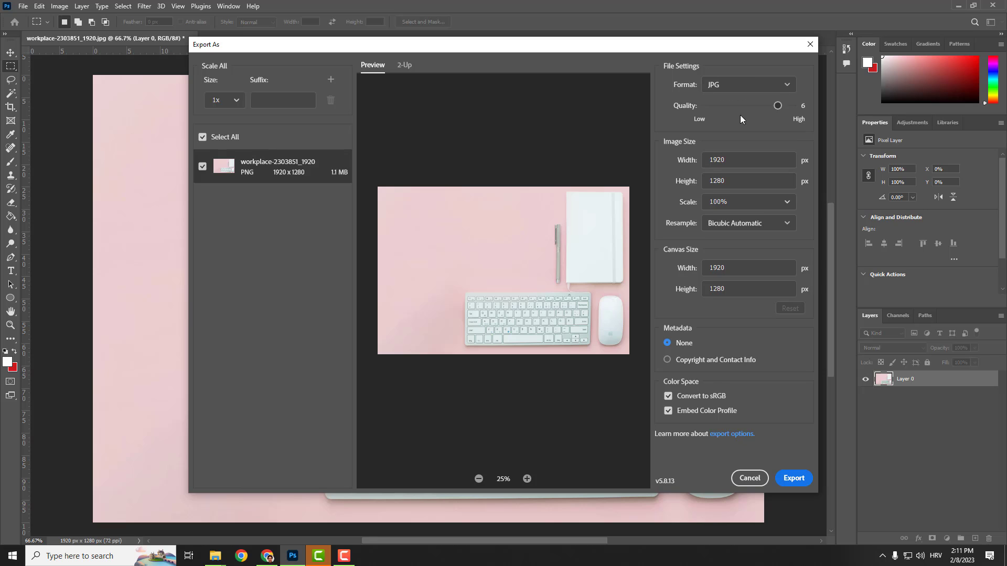
pyautogui.click(793, 107)
pyautogui.click(794, 478)
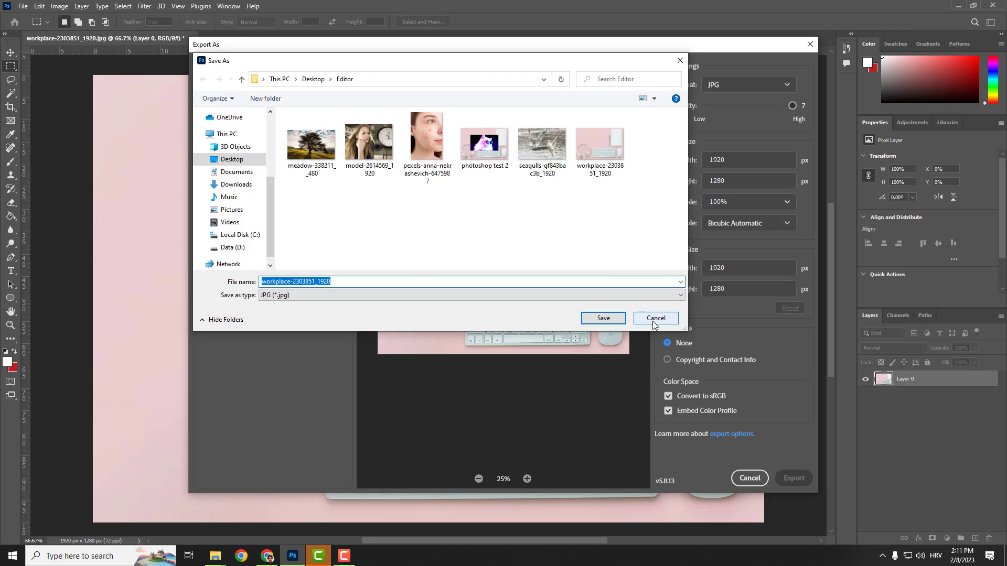
pyautogui.click(656, 319)
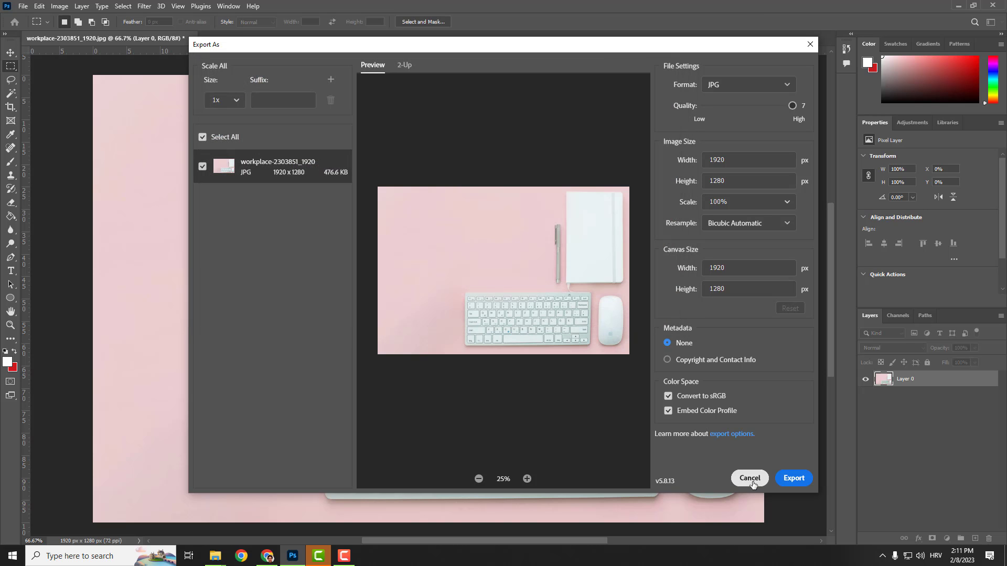
pyautogui.click(750, 477)
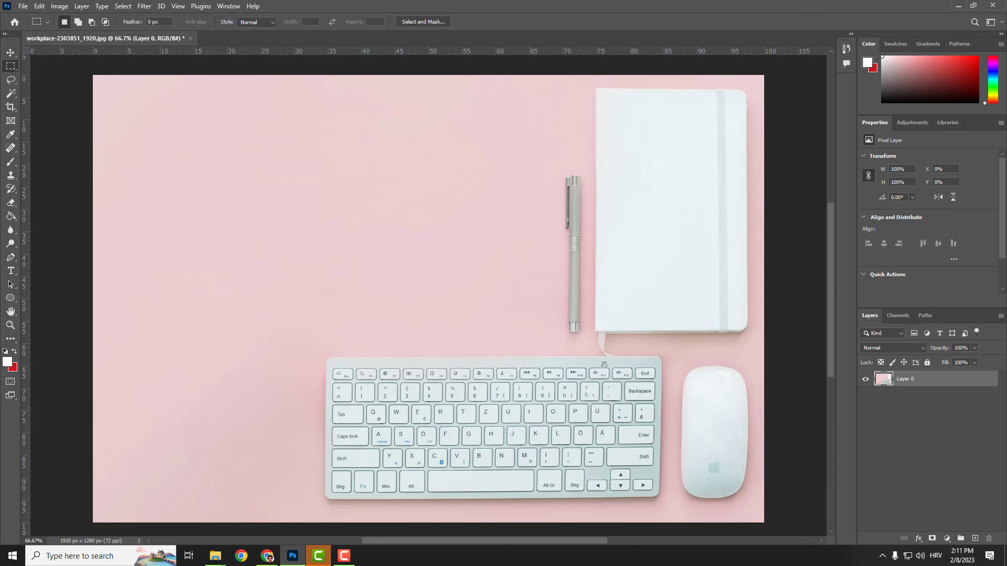